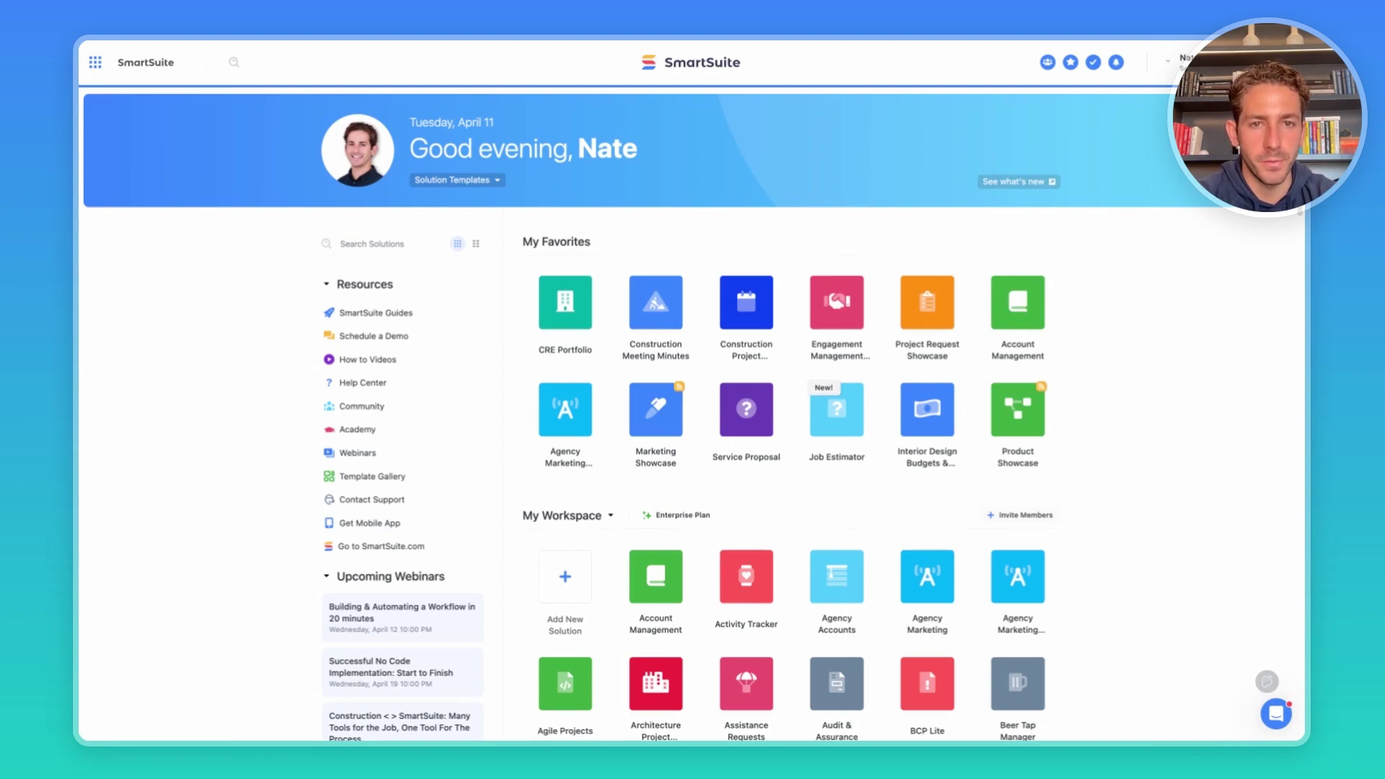
- Add the Product Showcase template from the SmartSuite Showcases category as a new solution
click(568, 581)
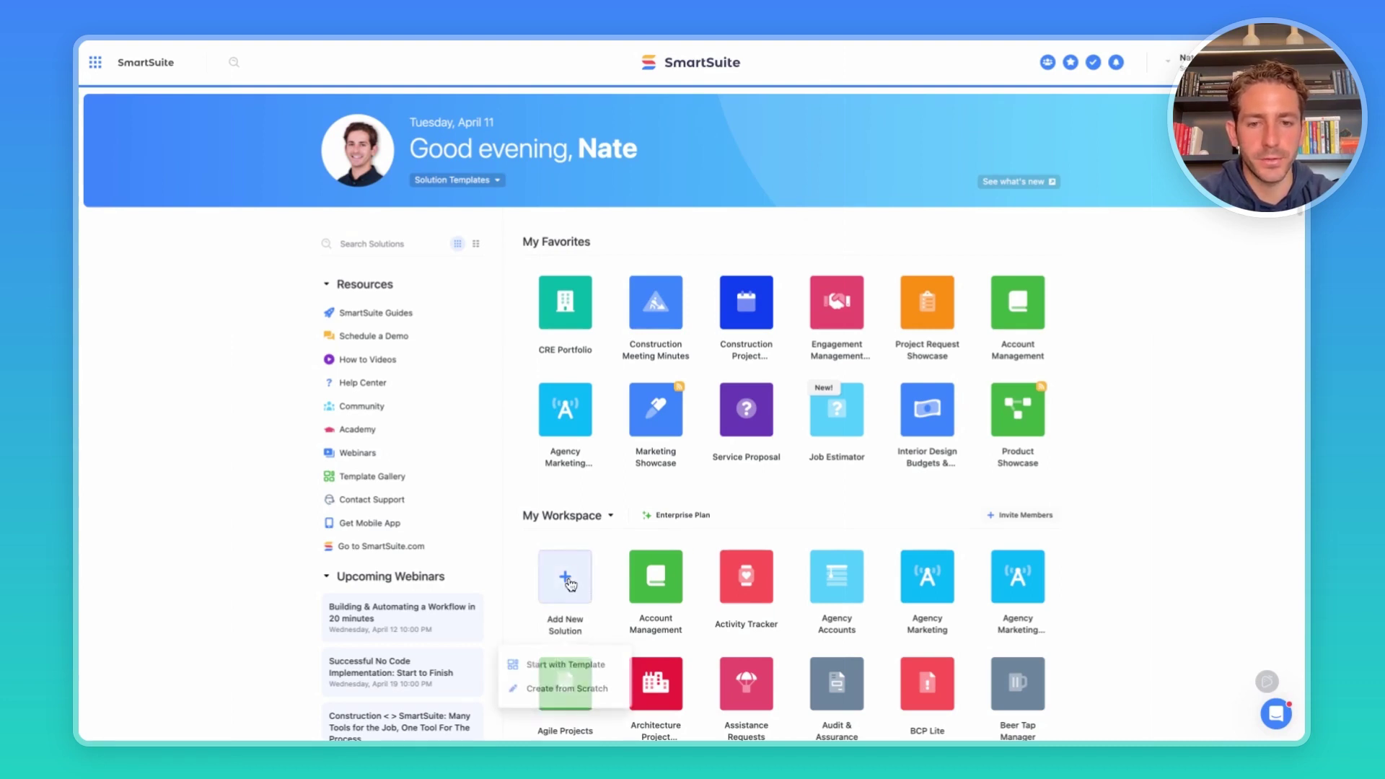
click(568, 663)
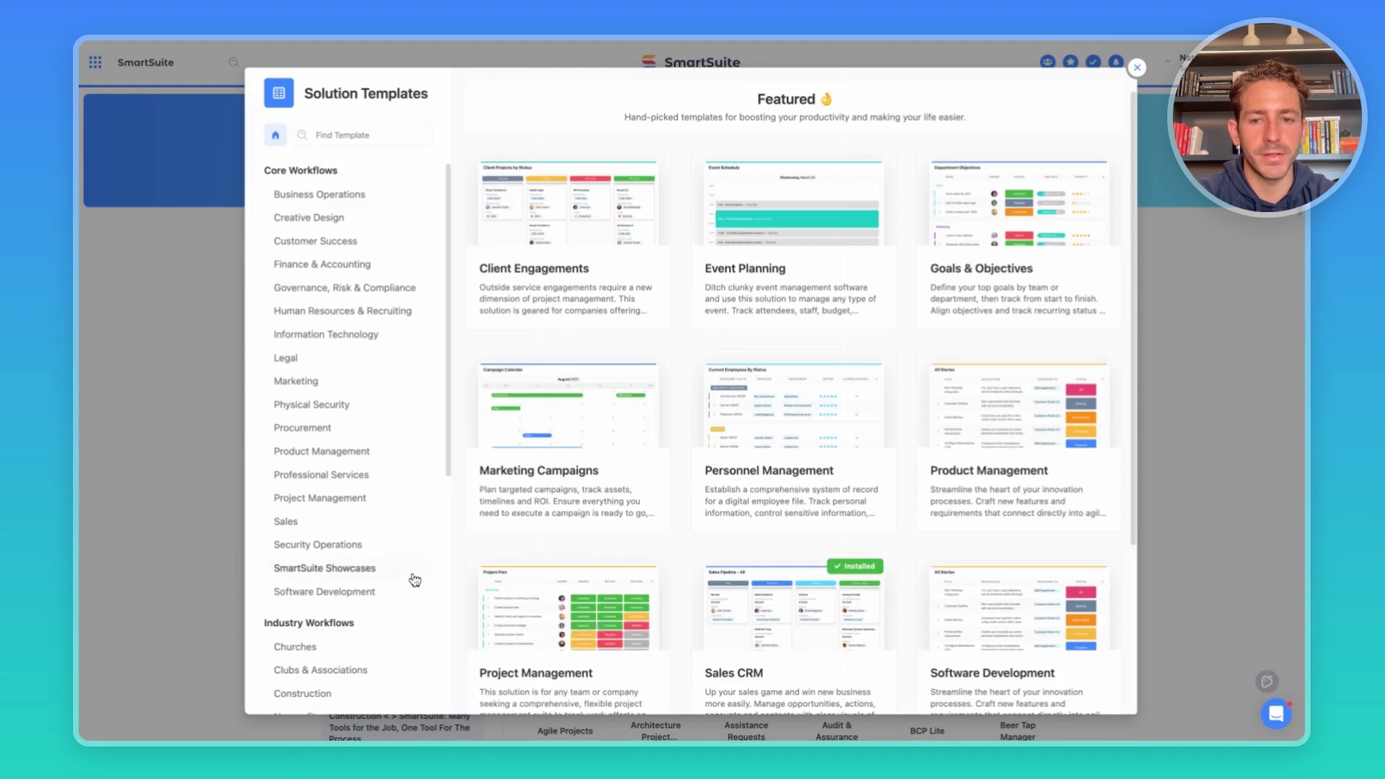
click(413, 577)
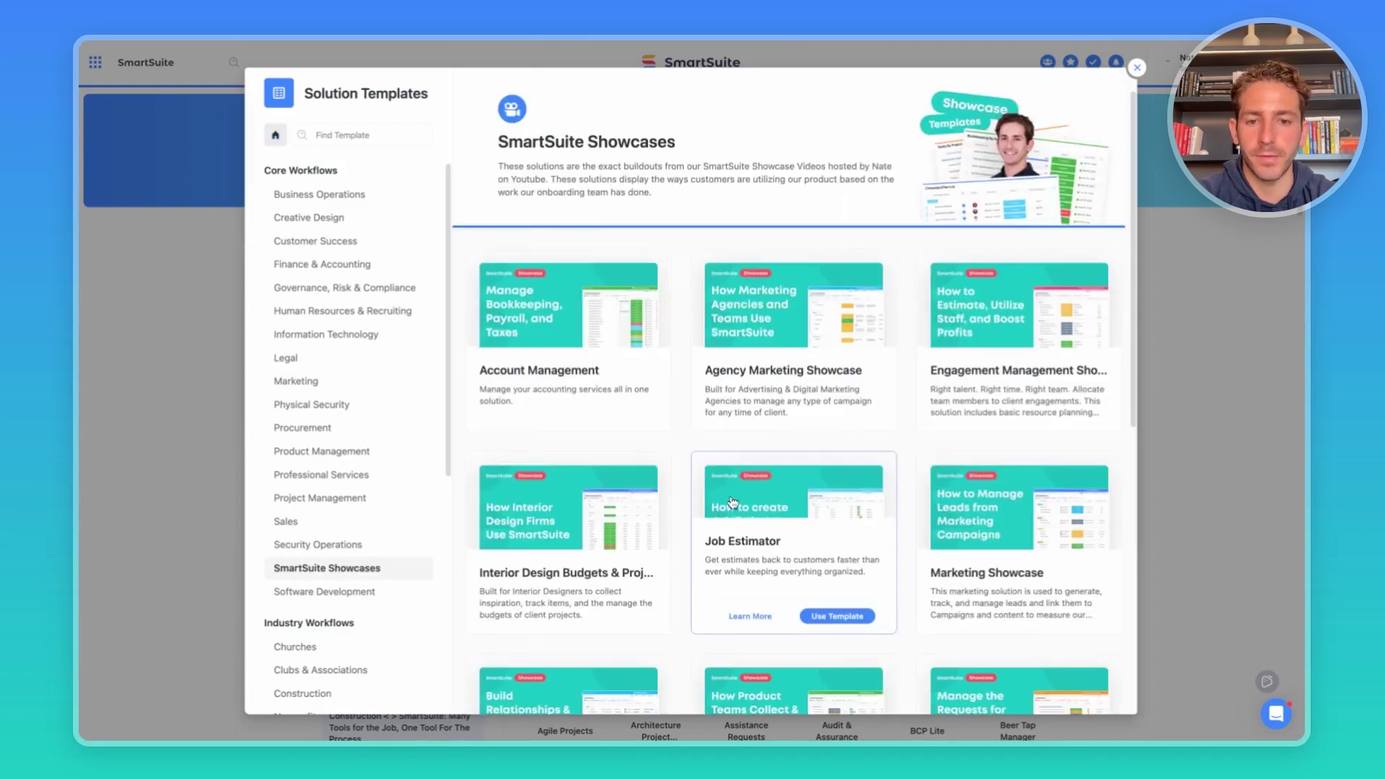
scroll(732, 503, down, 7)
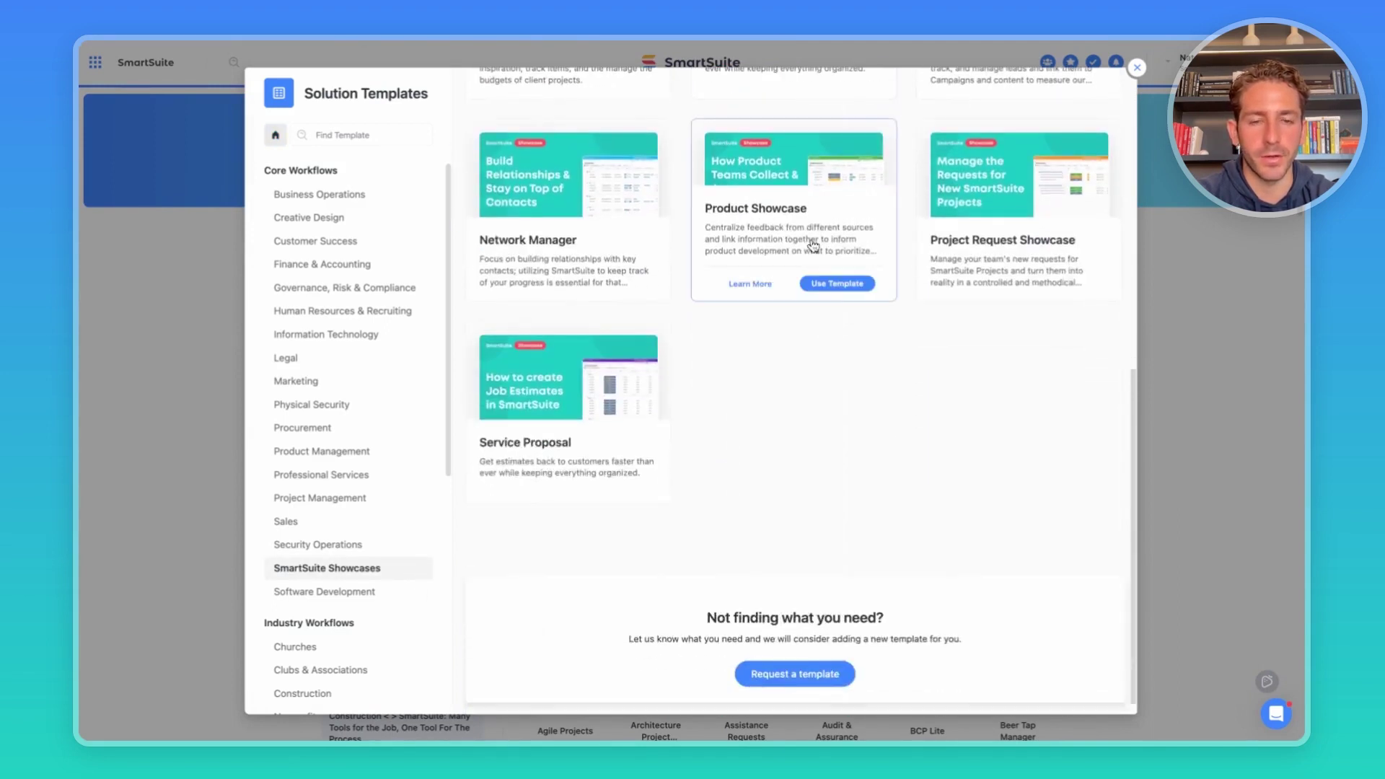
click(838, 285)
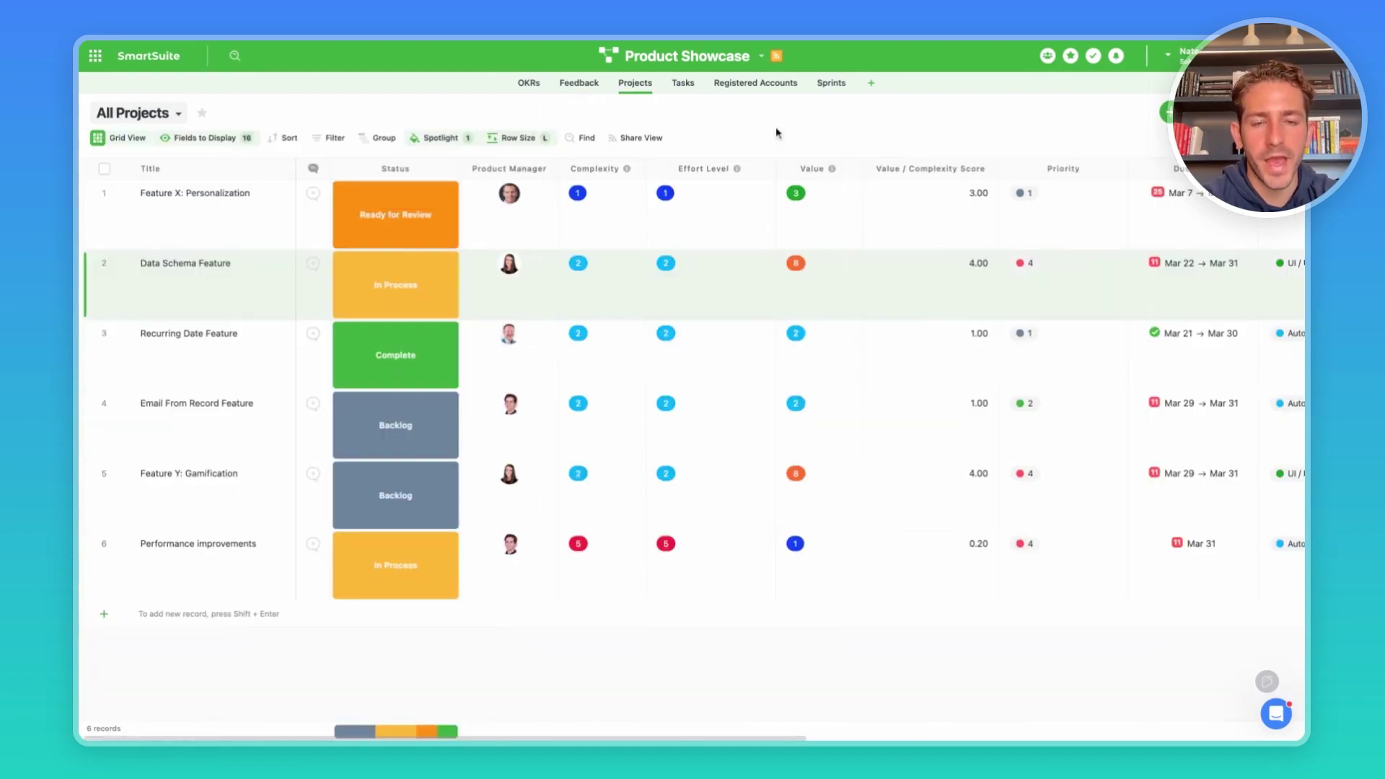
- Scroll across all columns of the Projects grid to review the project fields
scroll(808, 242, right, 1)
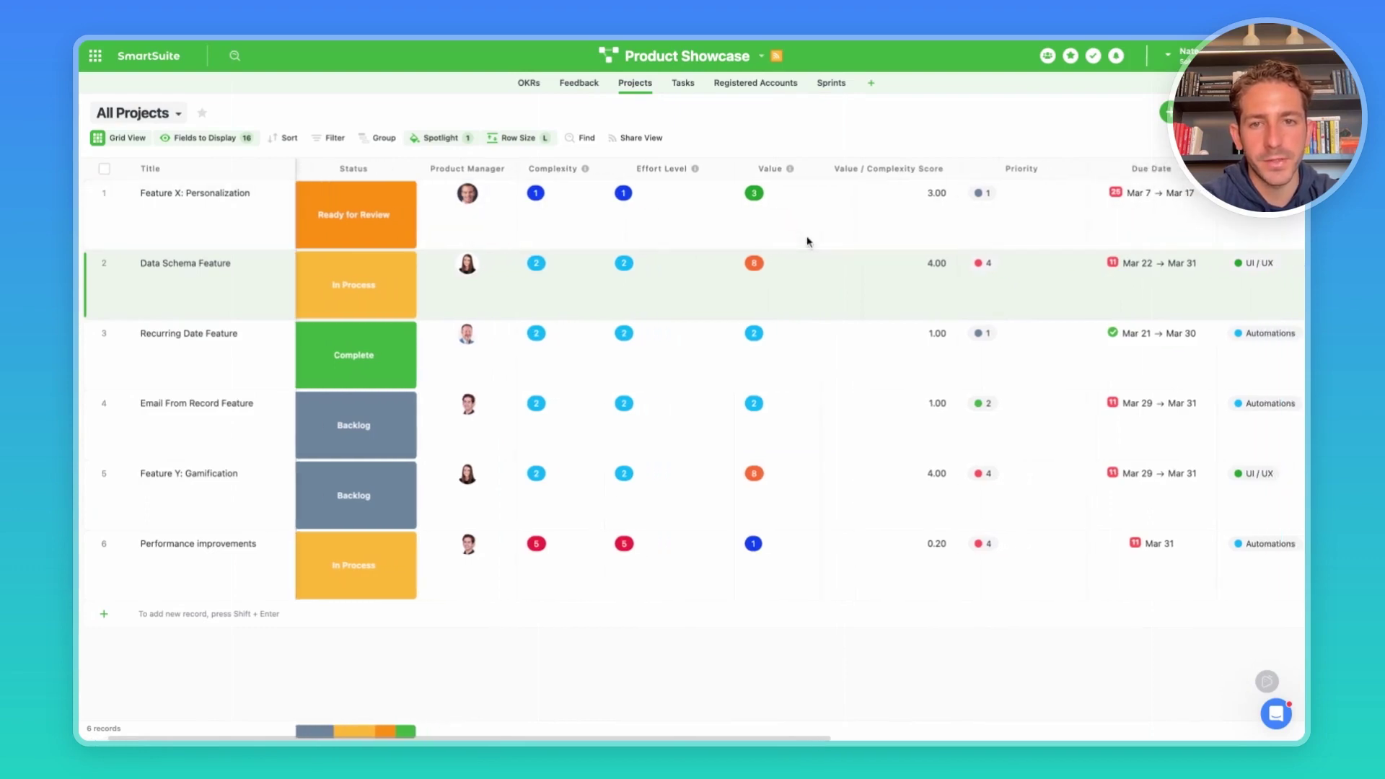
scroll(808, 241, right, 10)
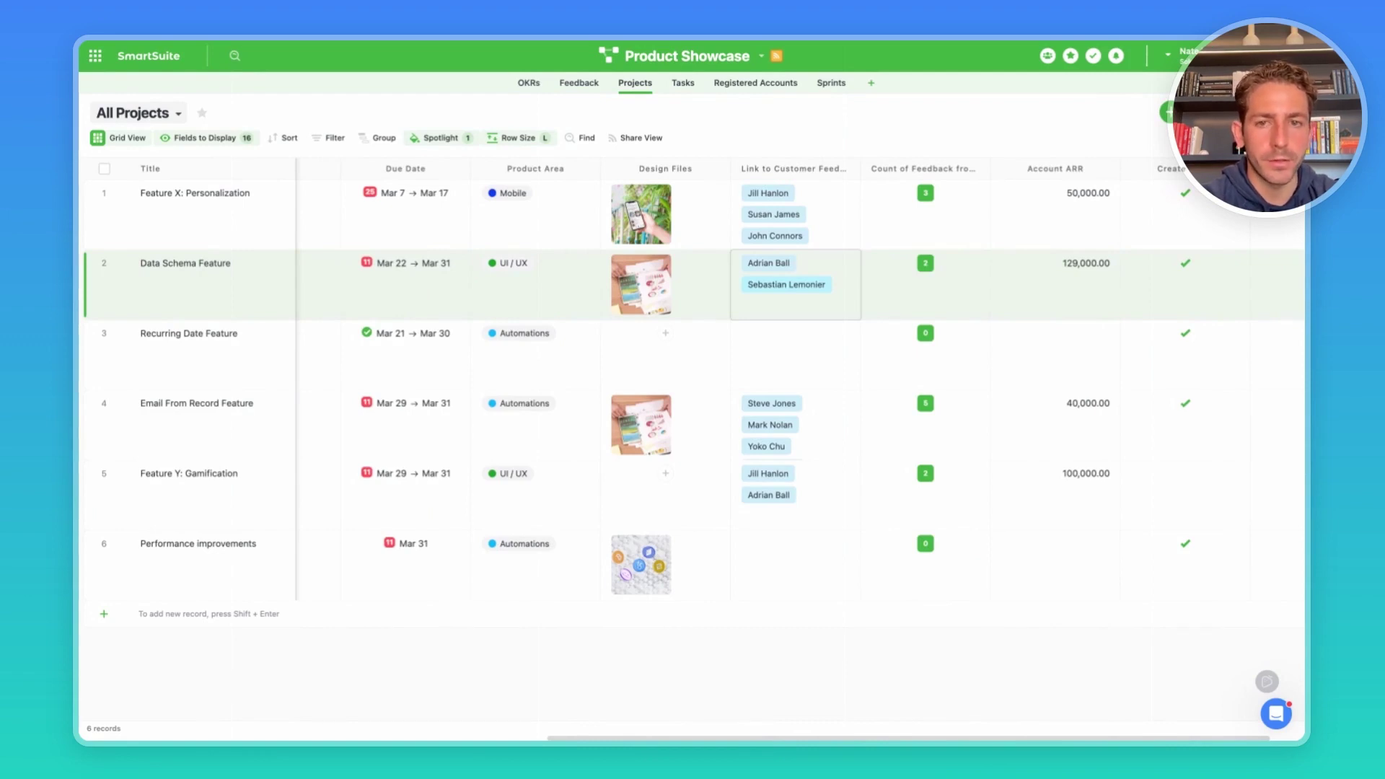
scroll(851, 288, left, 3)
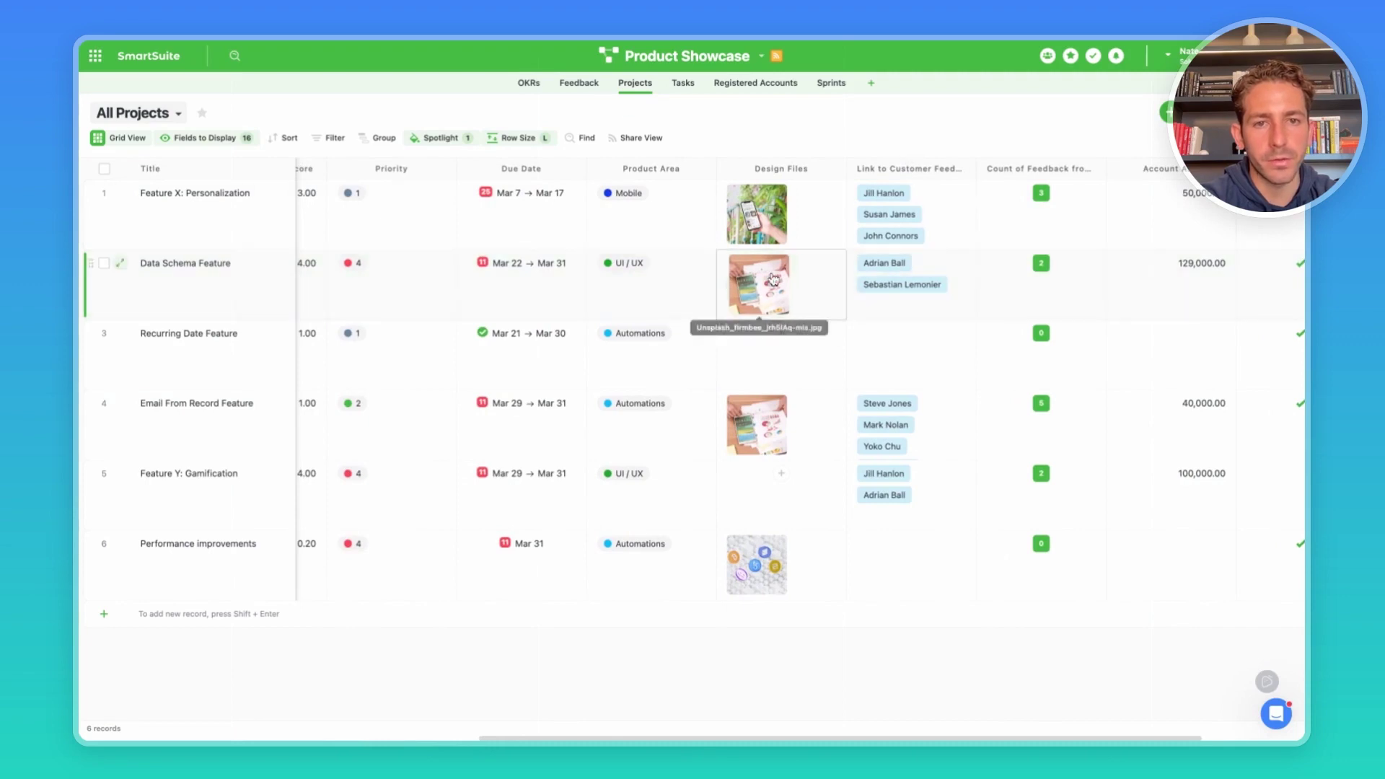
scroll(773, 279, left, 2)
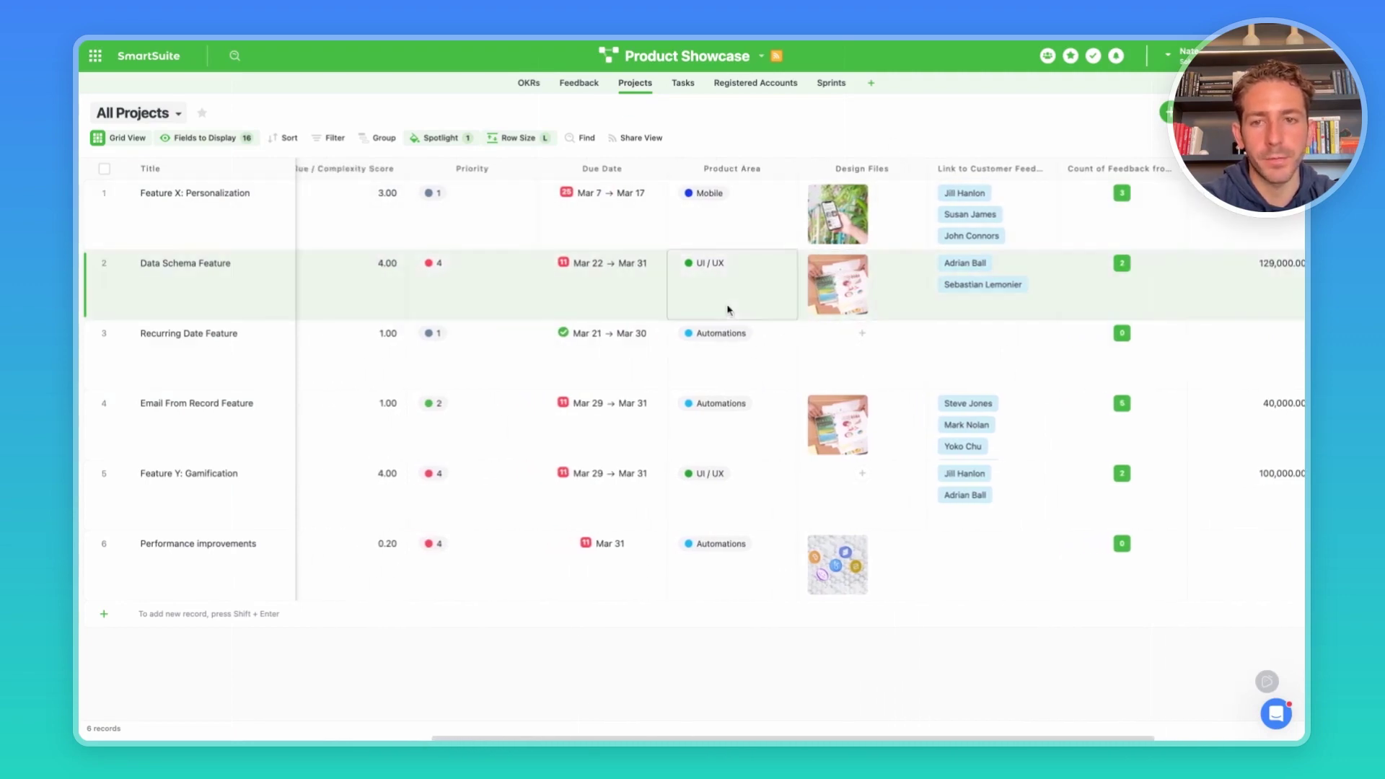
scroll(728, 310, left, 5)
scroll(727, 310, left, 3)
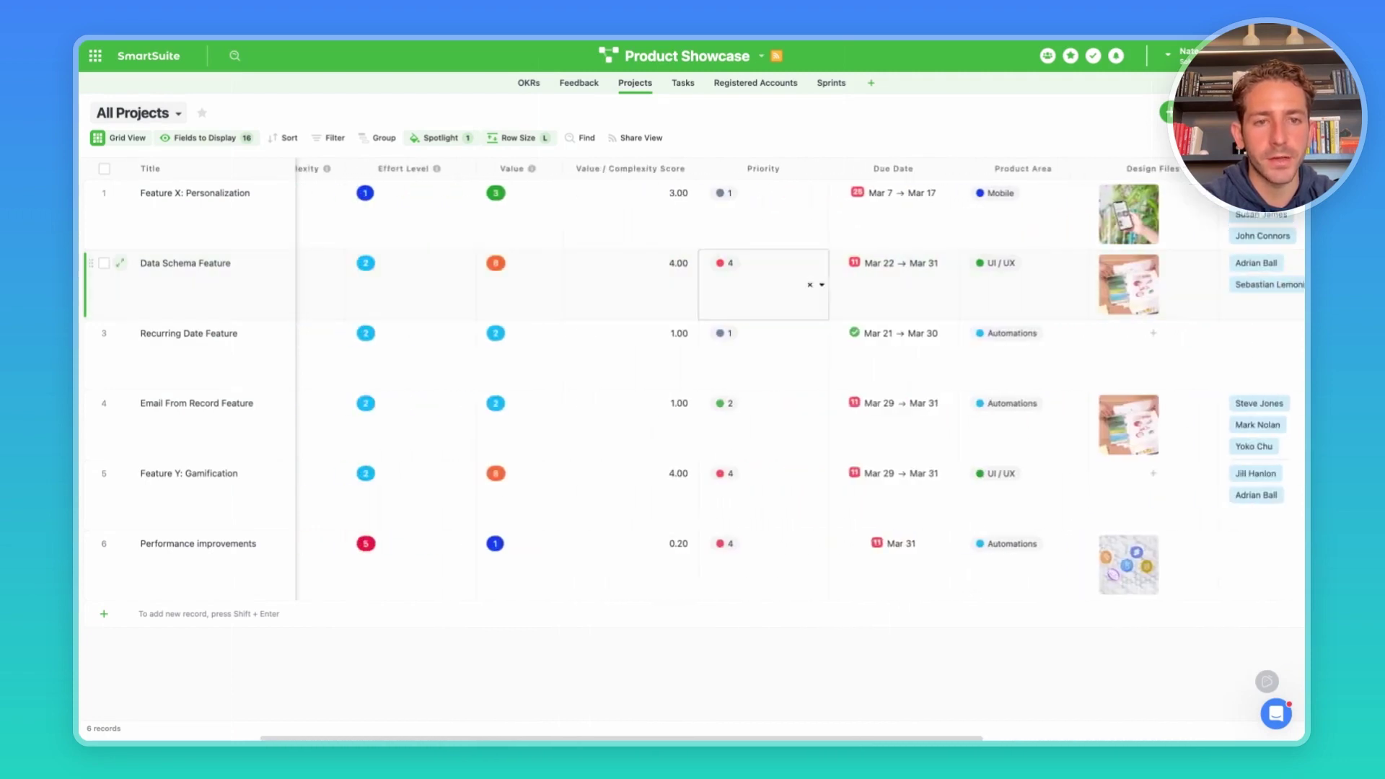
scroll(655, 318, left, 8)
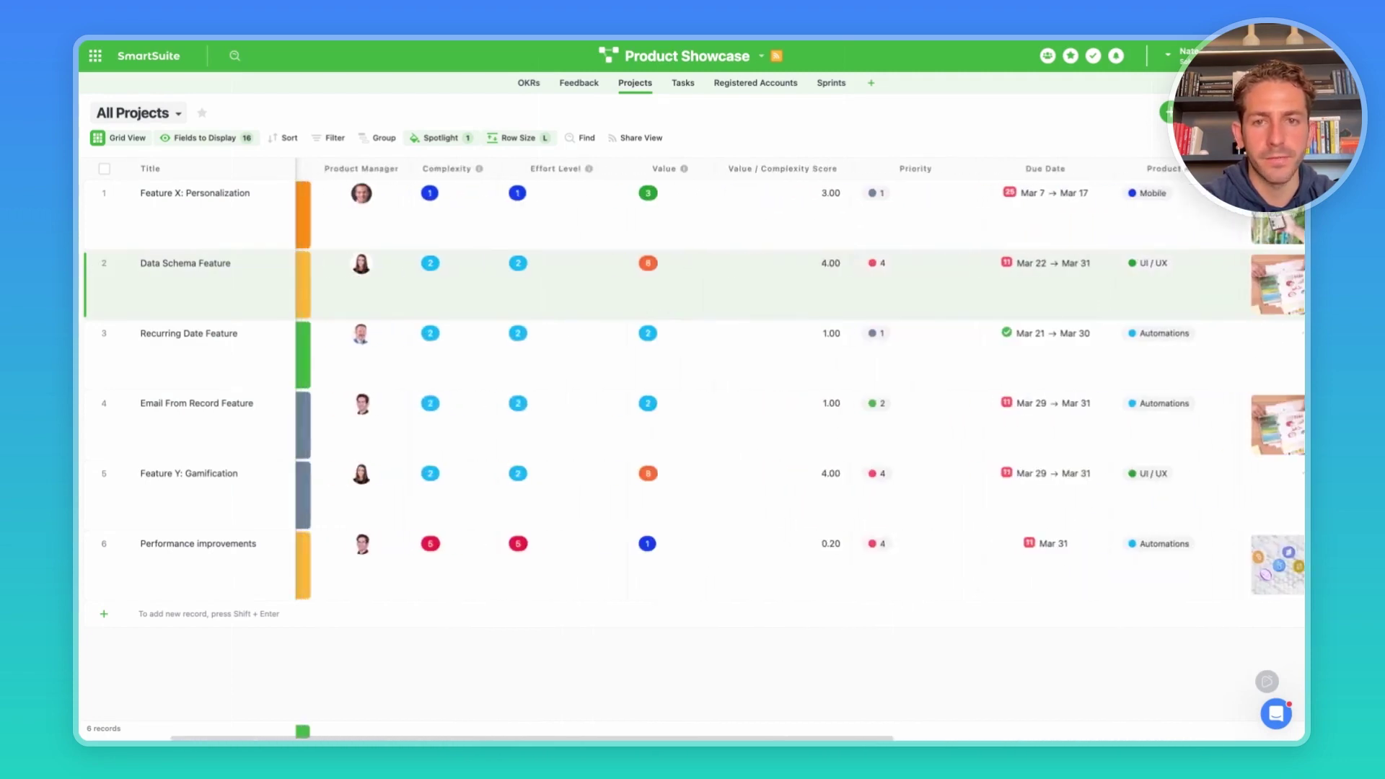
- Check Data Schema Feature's Effort Level without changing it, then list the saved Projects views
click(707, 285)
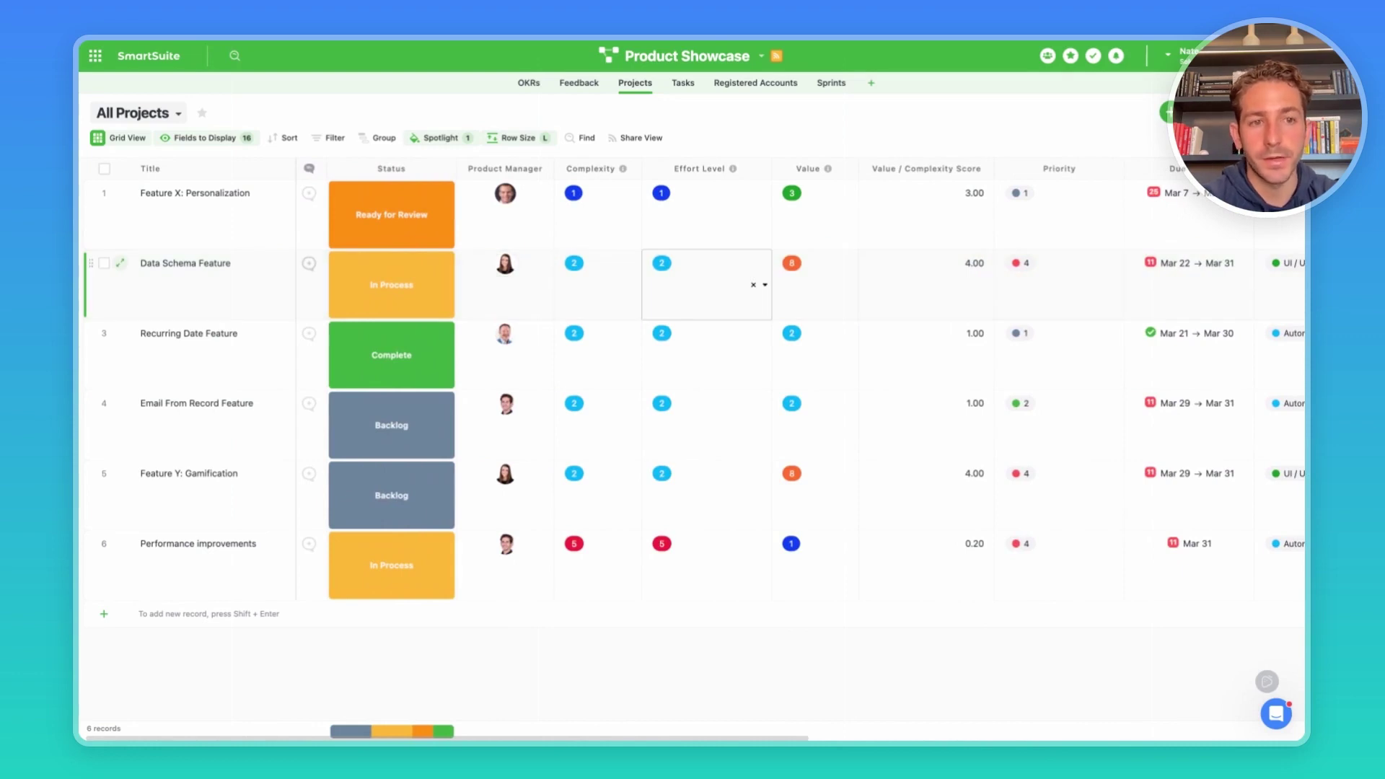
key(Escape)
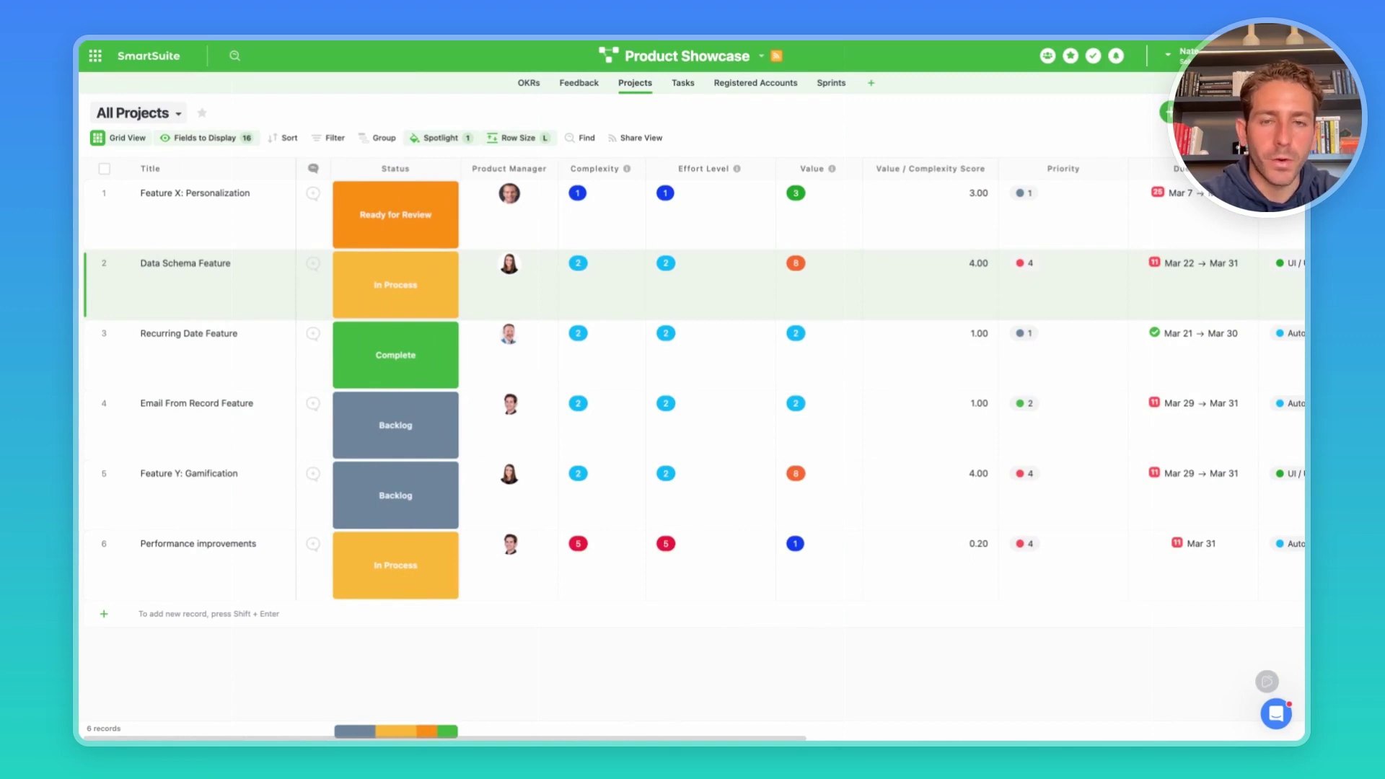
click(161, 116)
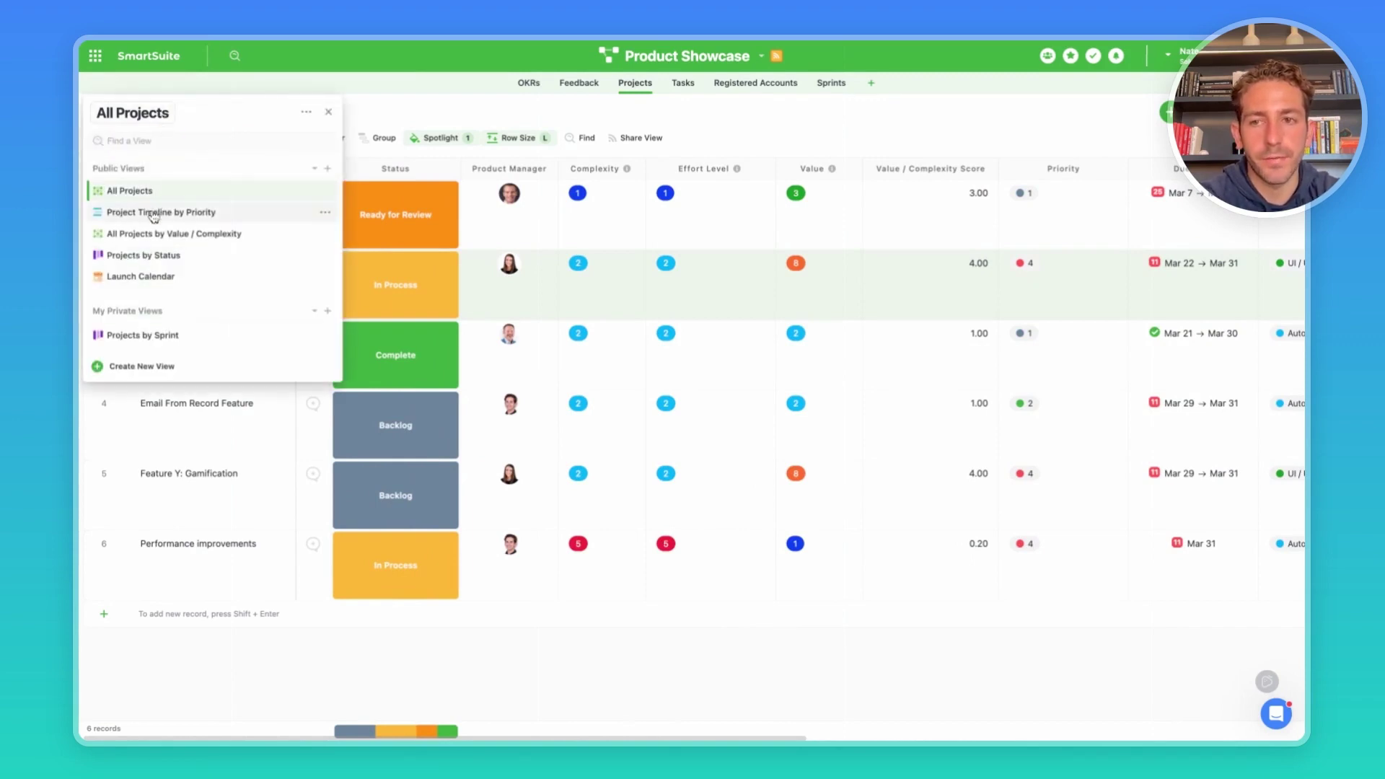
- Switch to the Projects by Status board and open the Data Schema Feature record, then step to Email From Record Feature
mouse_move(151, 256)
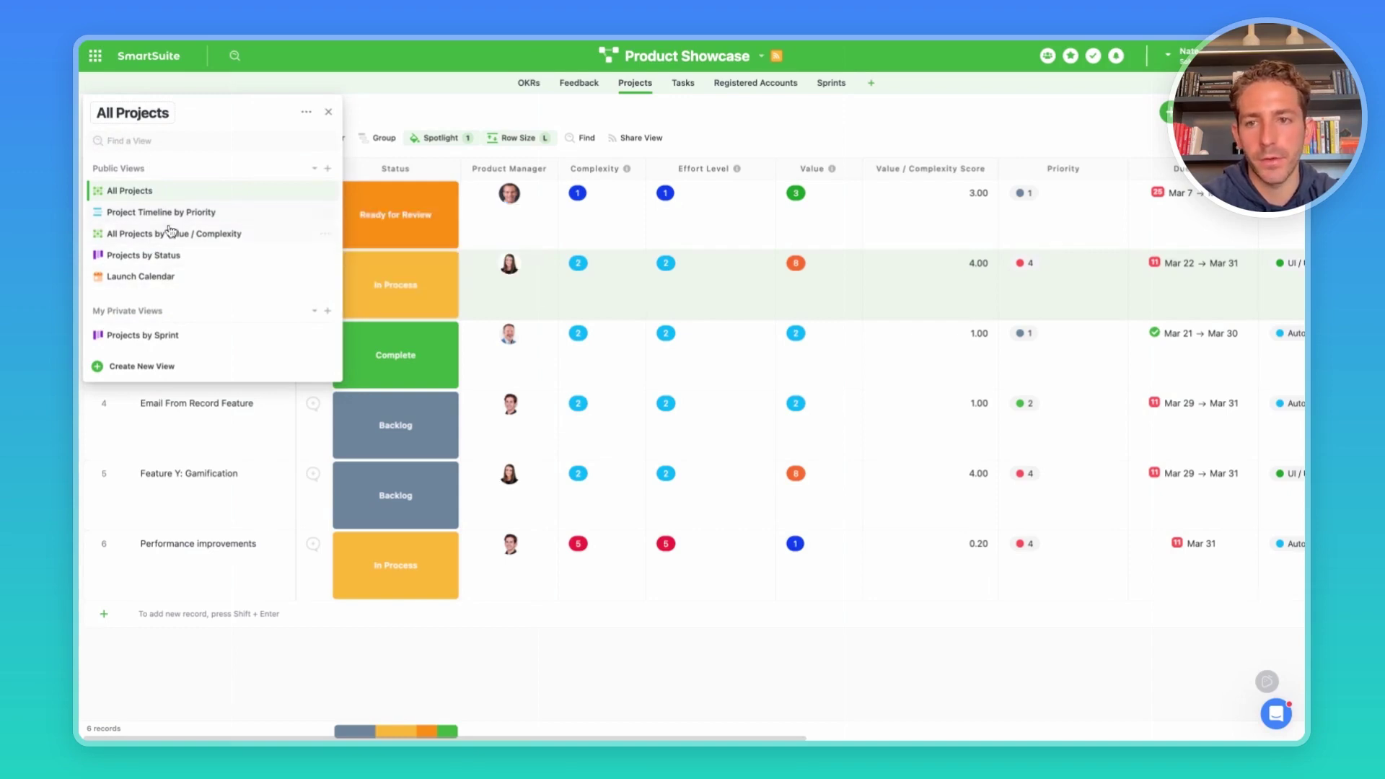
click(163, 259)
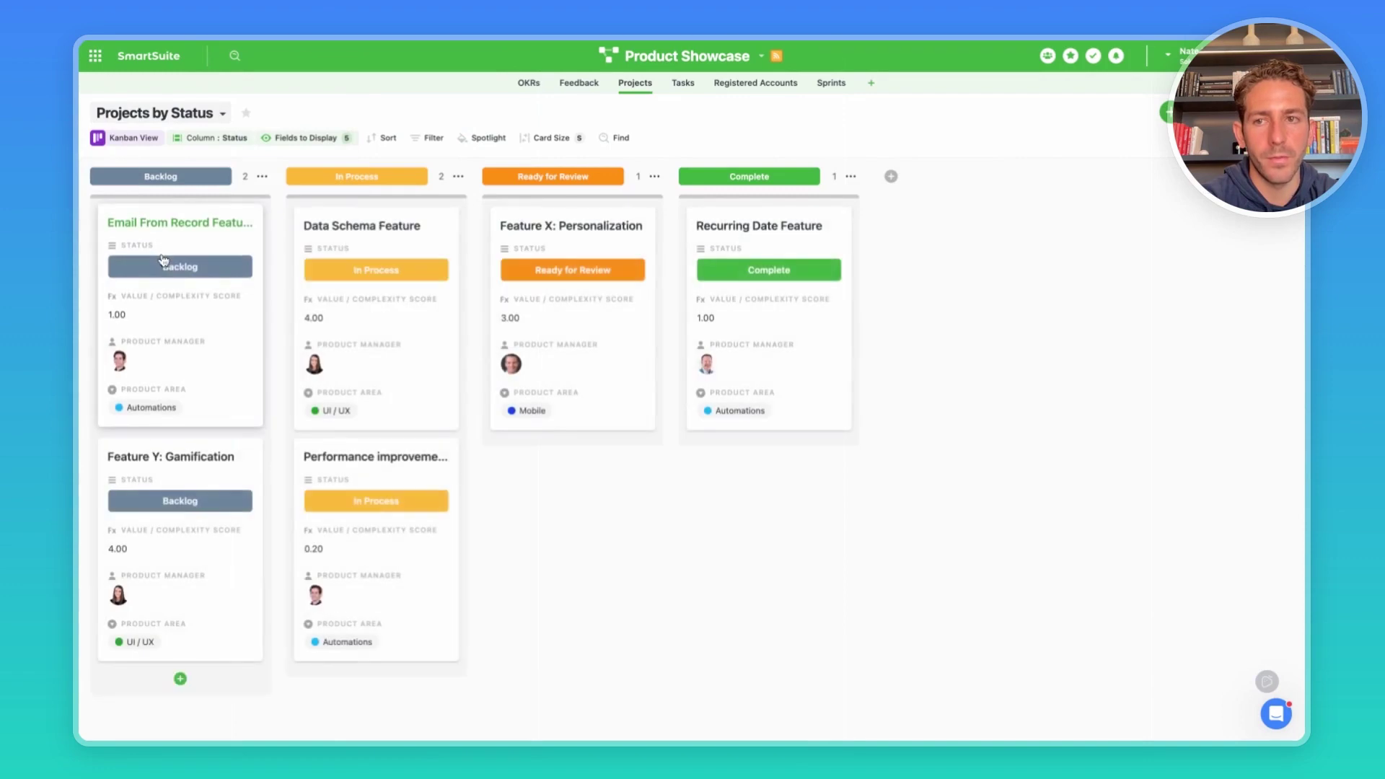
click(409, 337)
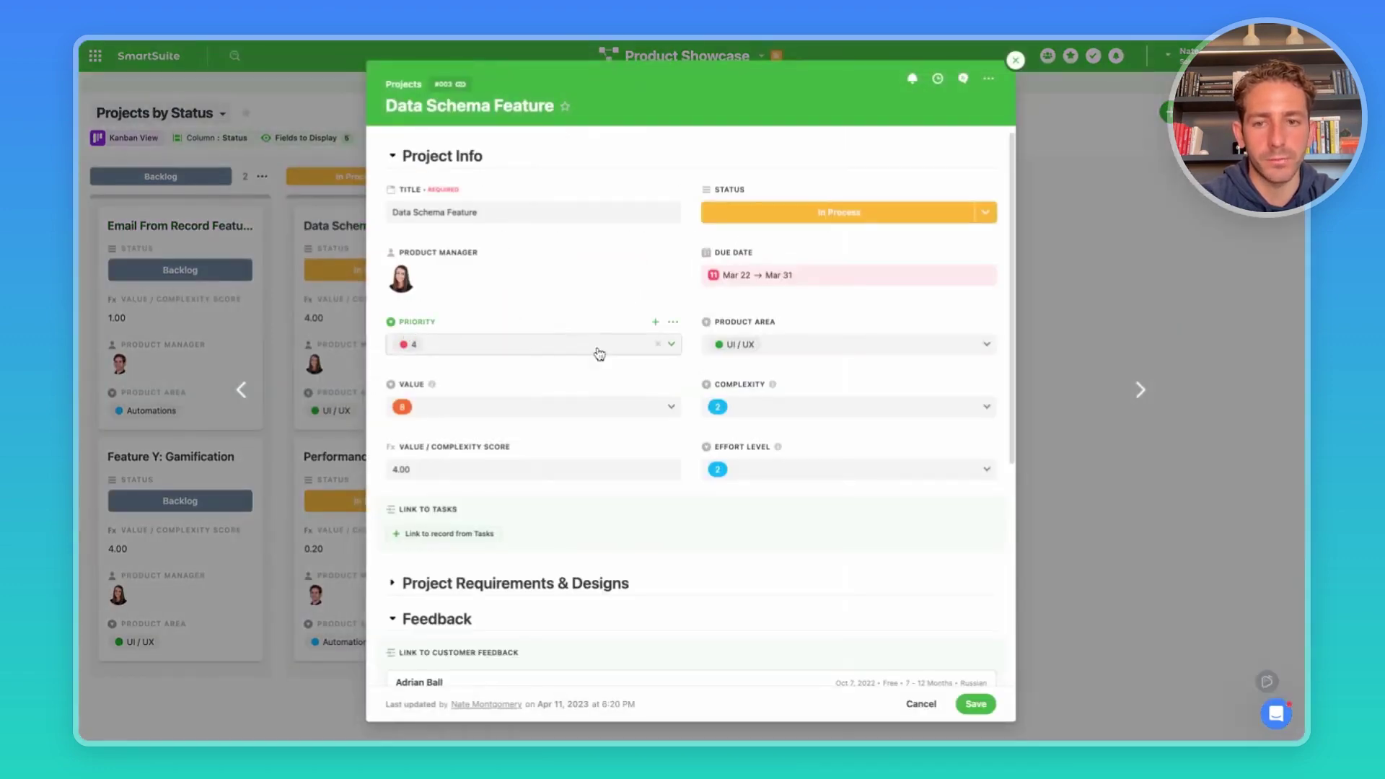
scroll(599, 353, down, 1)
key(Left)
- Look through the record, close it, and drag Email From Record Feature from Backlog into In Process
scroll(606, 447, down, 1)
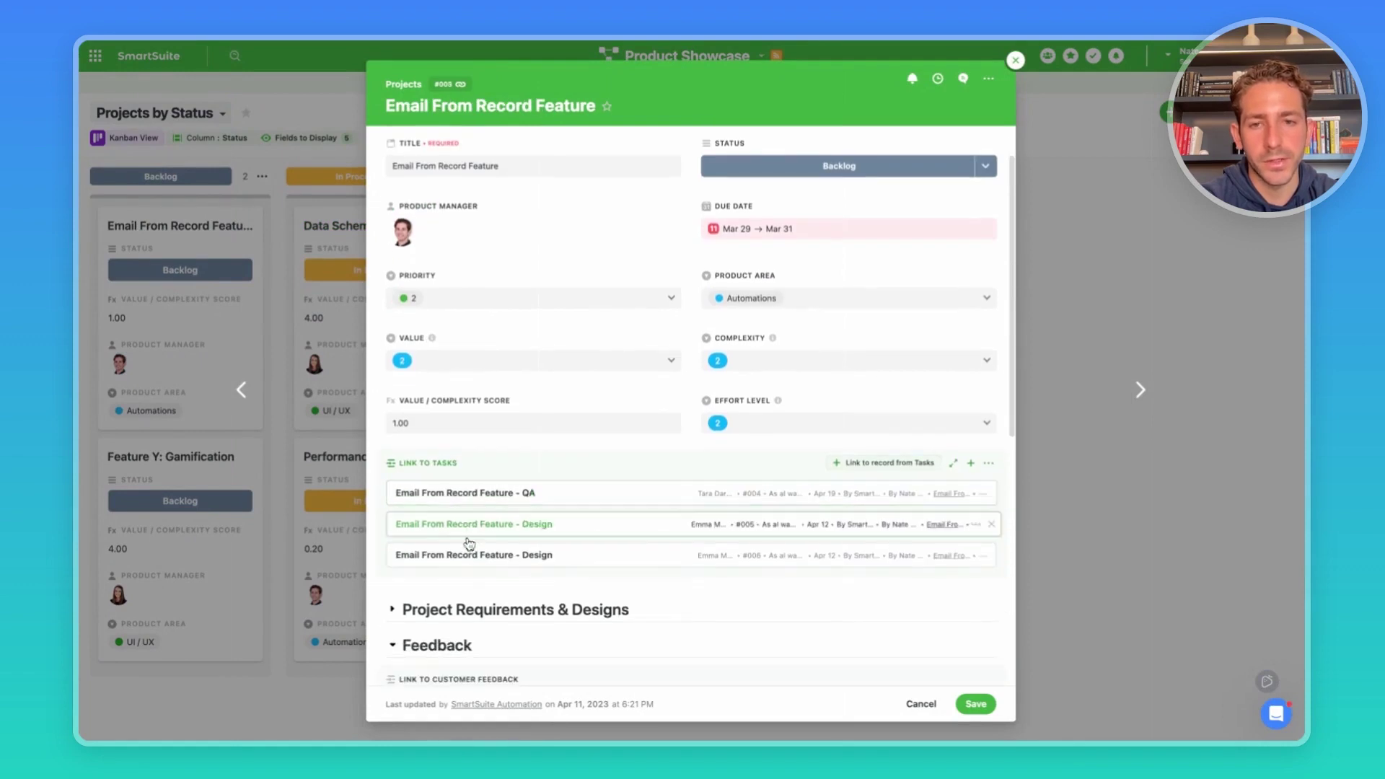
scroll(463, 565, up, 1)
key(Escape)
drag(232, 346, 235, 347)
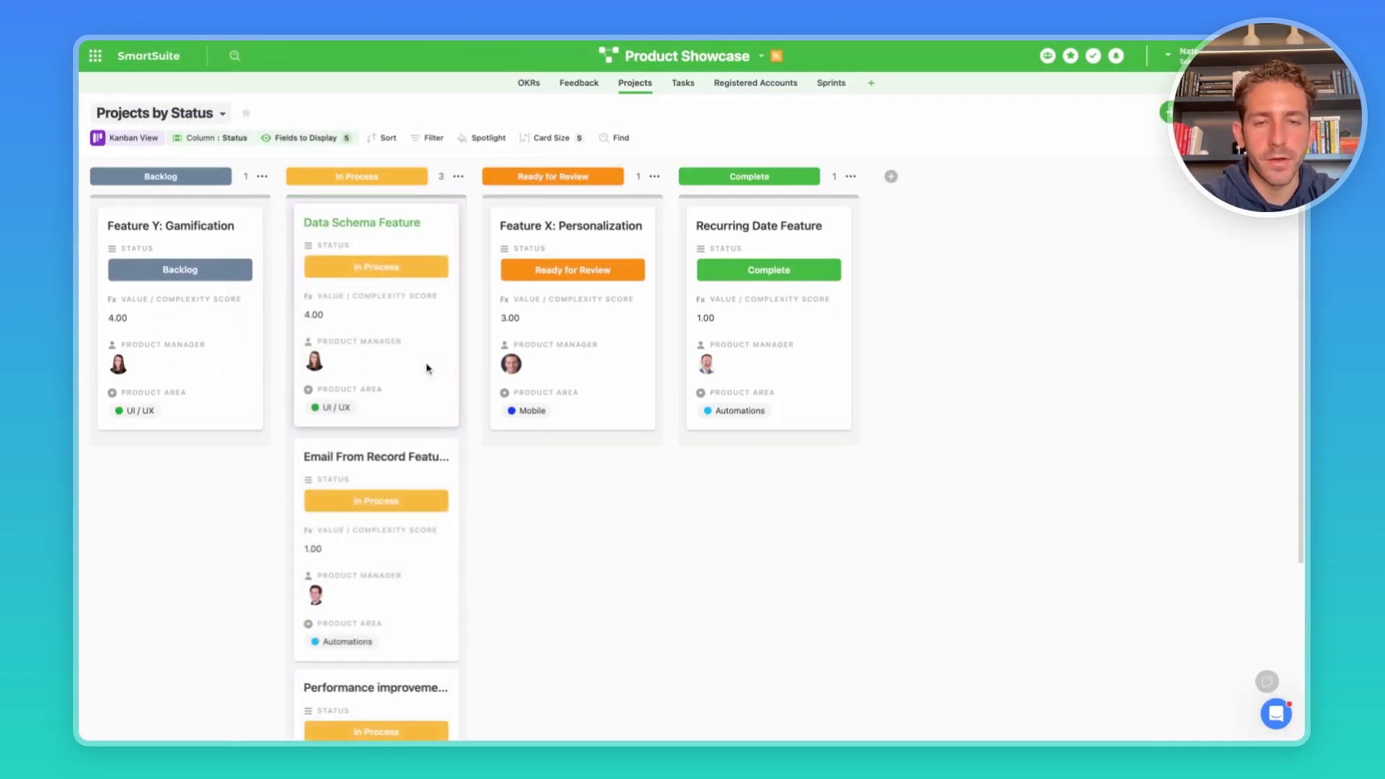
- Switch to the Project Timeline by Priority view and scroll across the feature bars
click(222, 113)
click(182, 223)
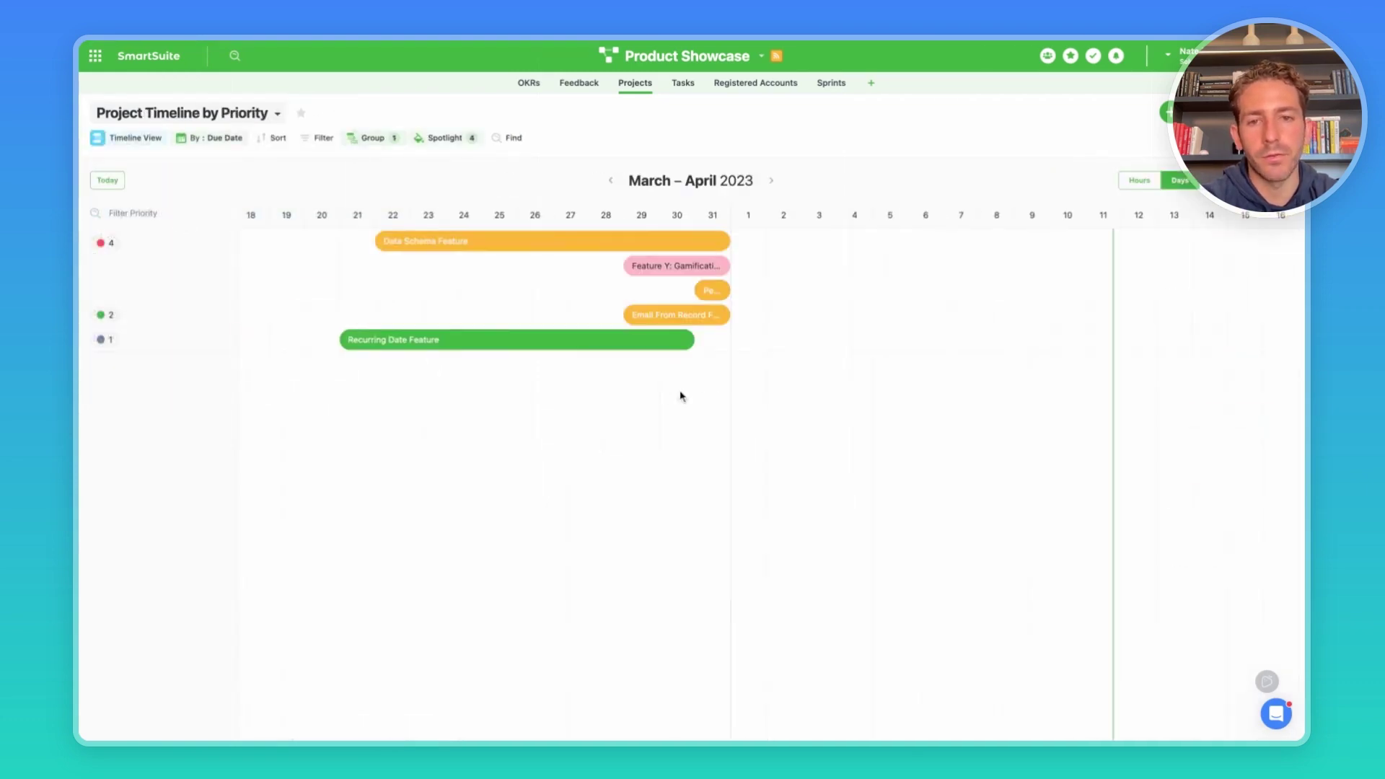
scroll(658, 396, left, 3)
scroll(658, 395, left, 8)
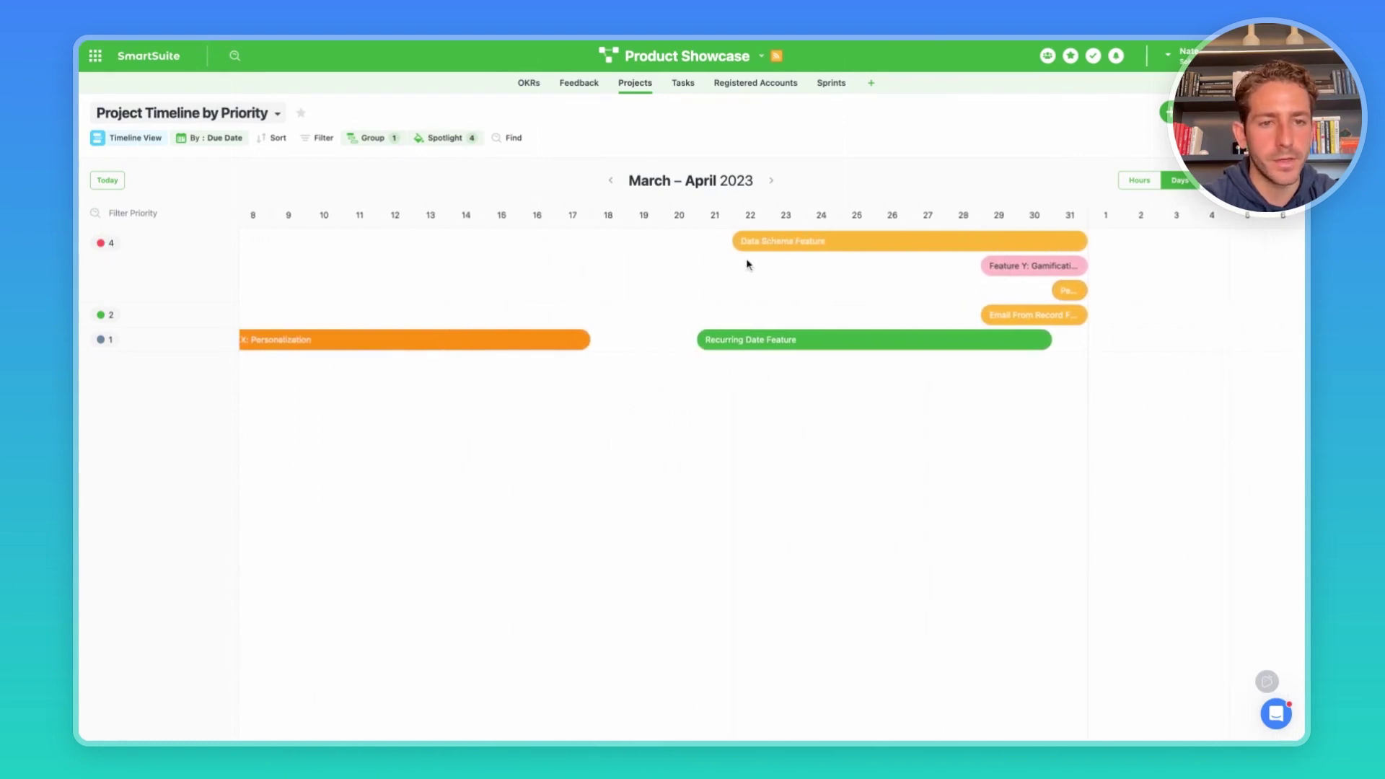
scroll(936, 253, right, 1)
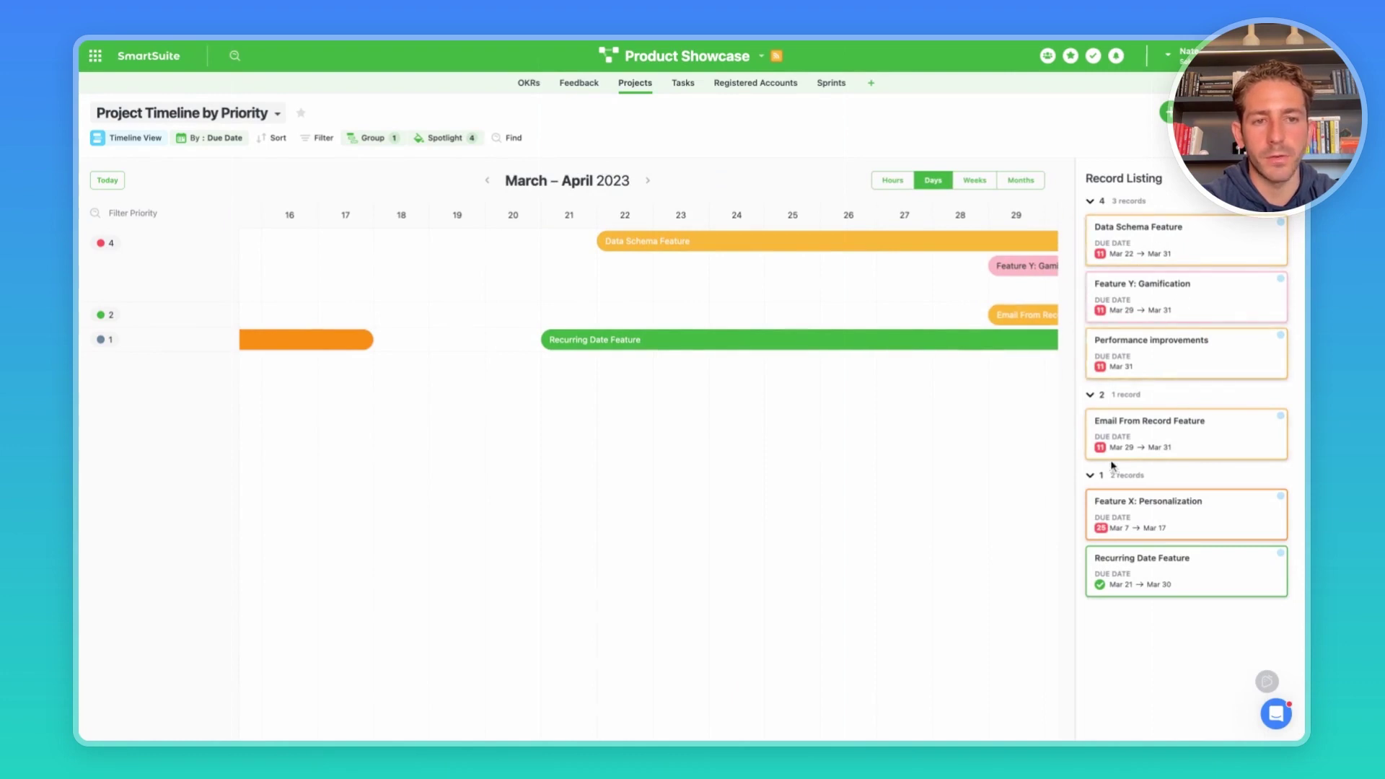
scroll(970, 420, right, 1)
scroll(937, 382, right, 2)
- Open a feature record from the timeline, collapse the Notes section of its description, and close it
click(906, 345)
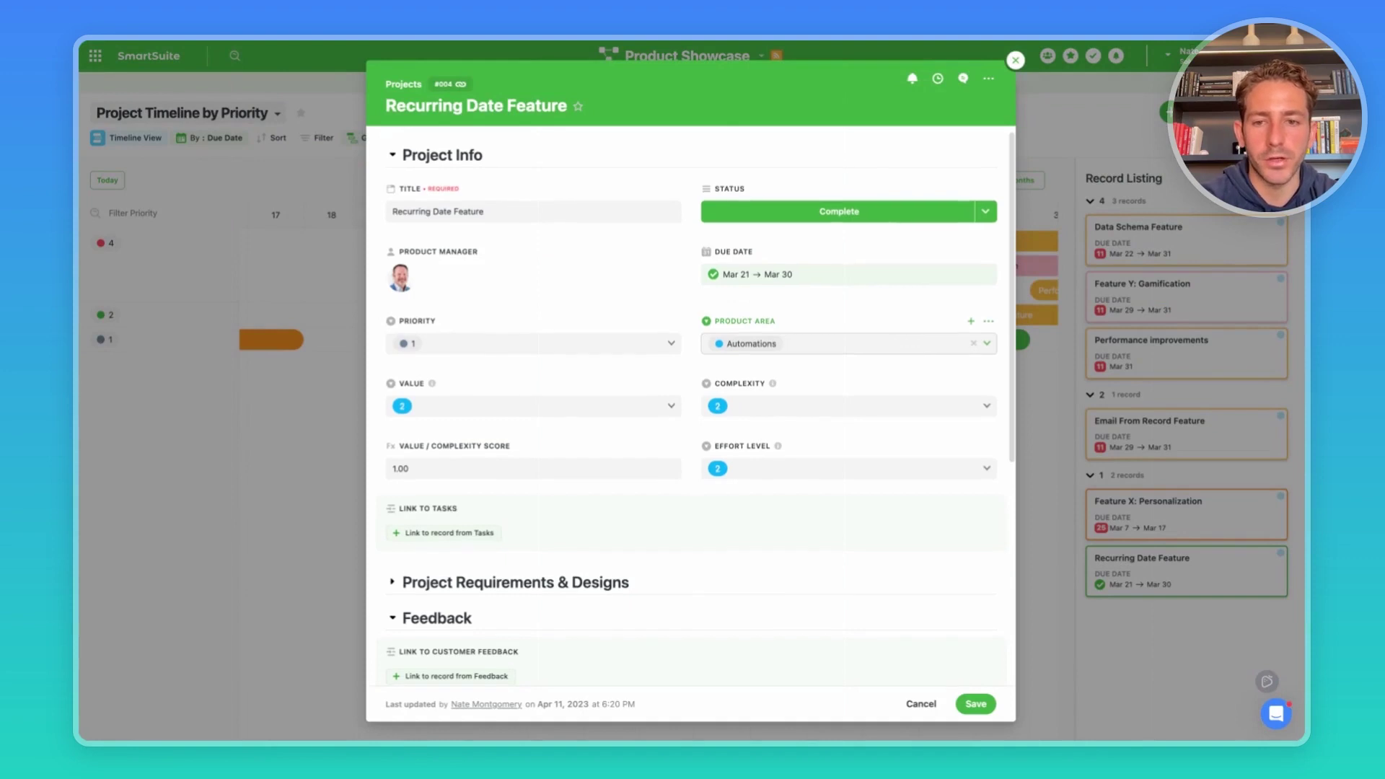
scroll(905, 344, down, 3)
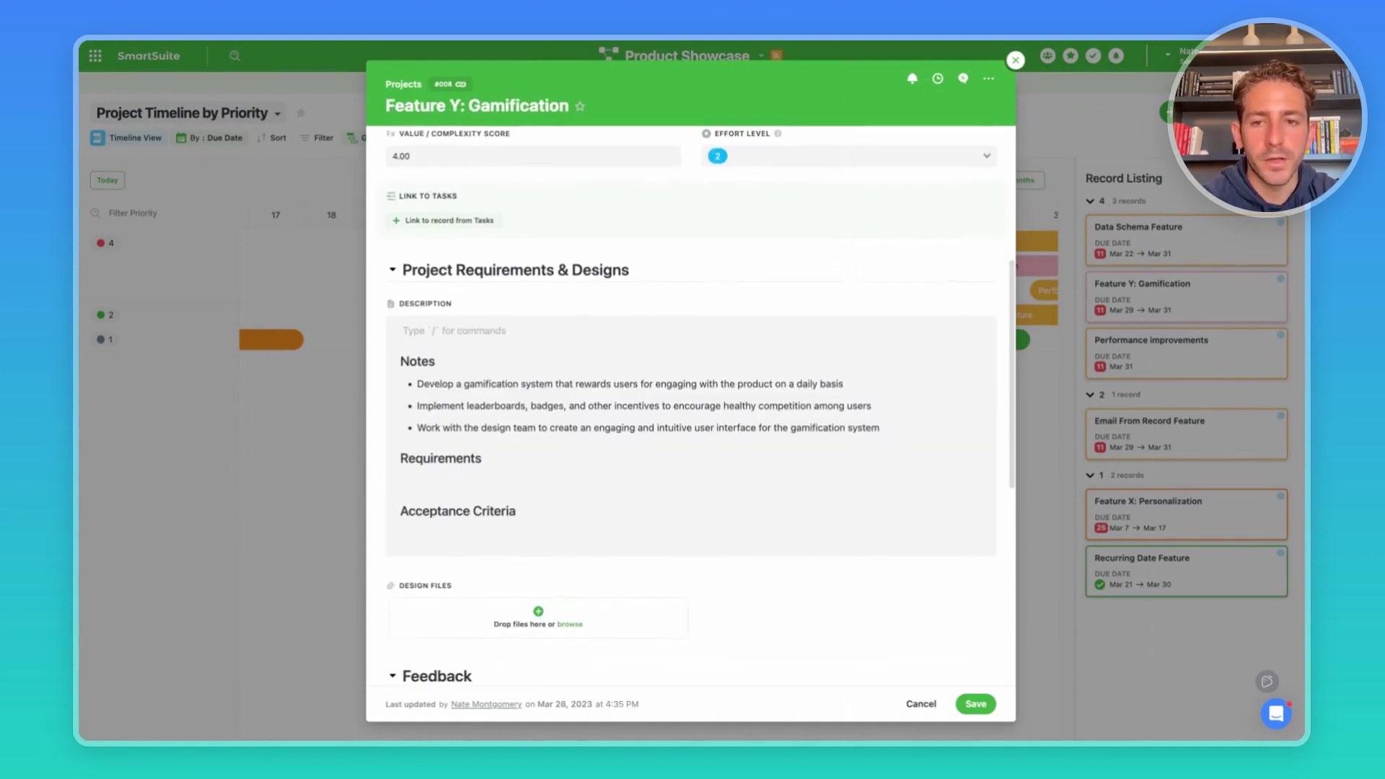
scroll(647, 443, down, 1)
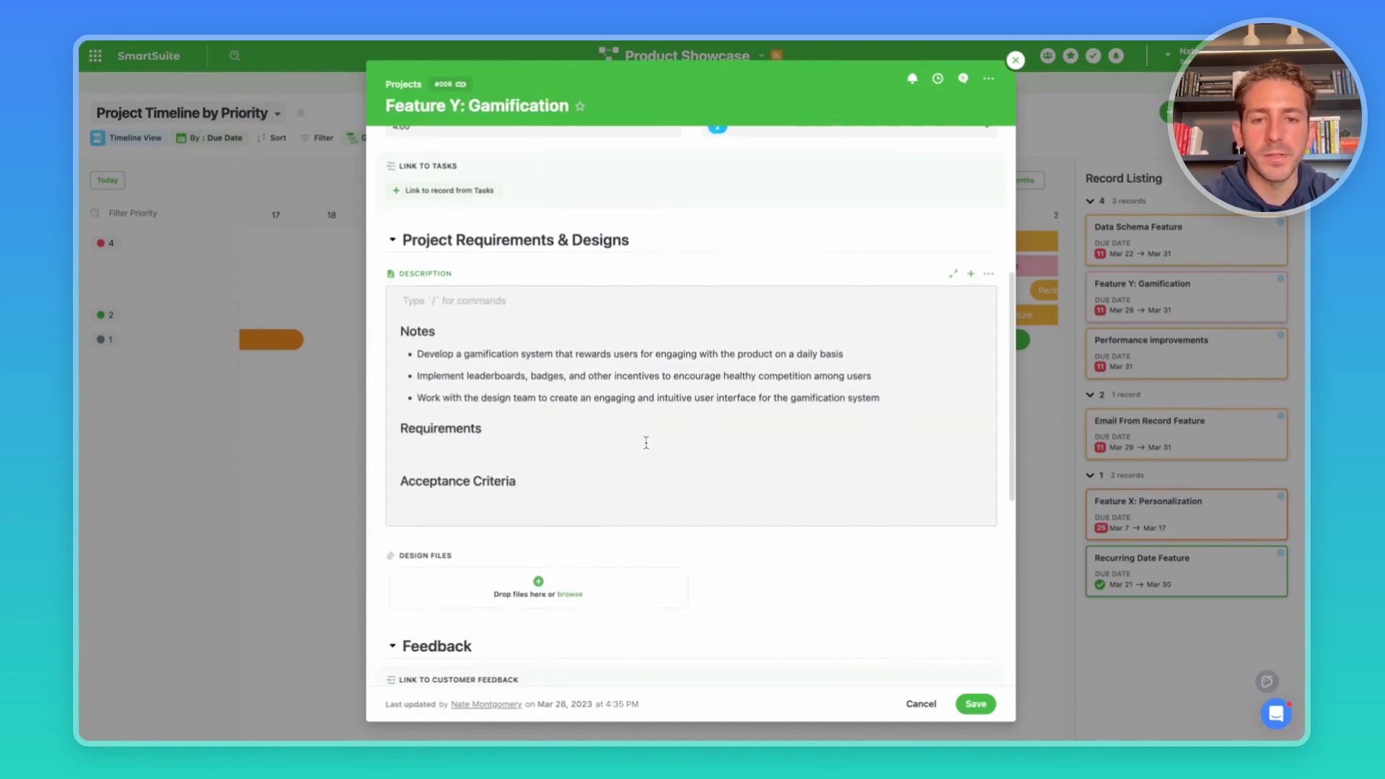
click(394, 331)
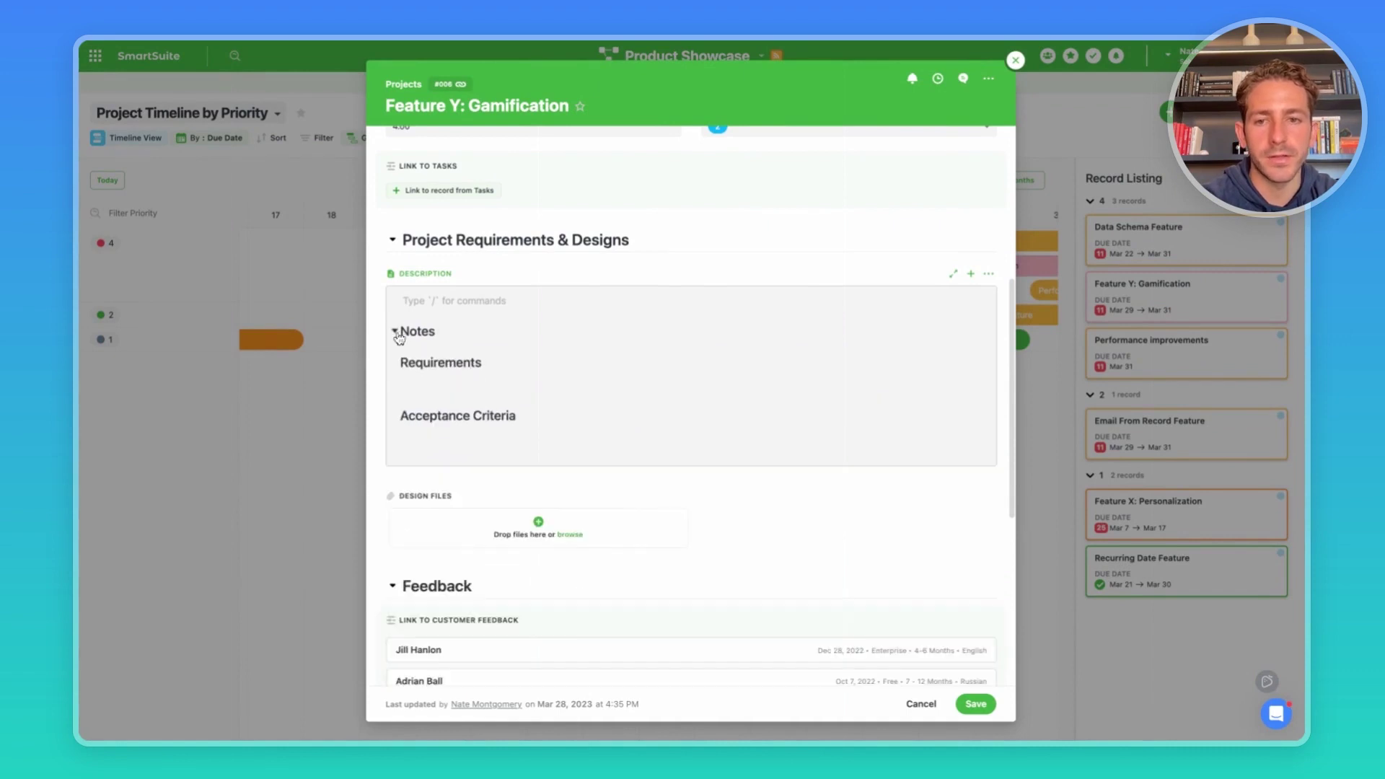
key(Escape)
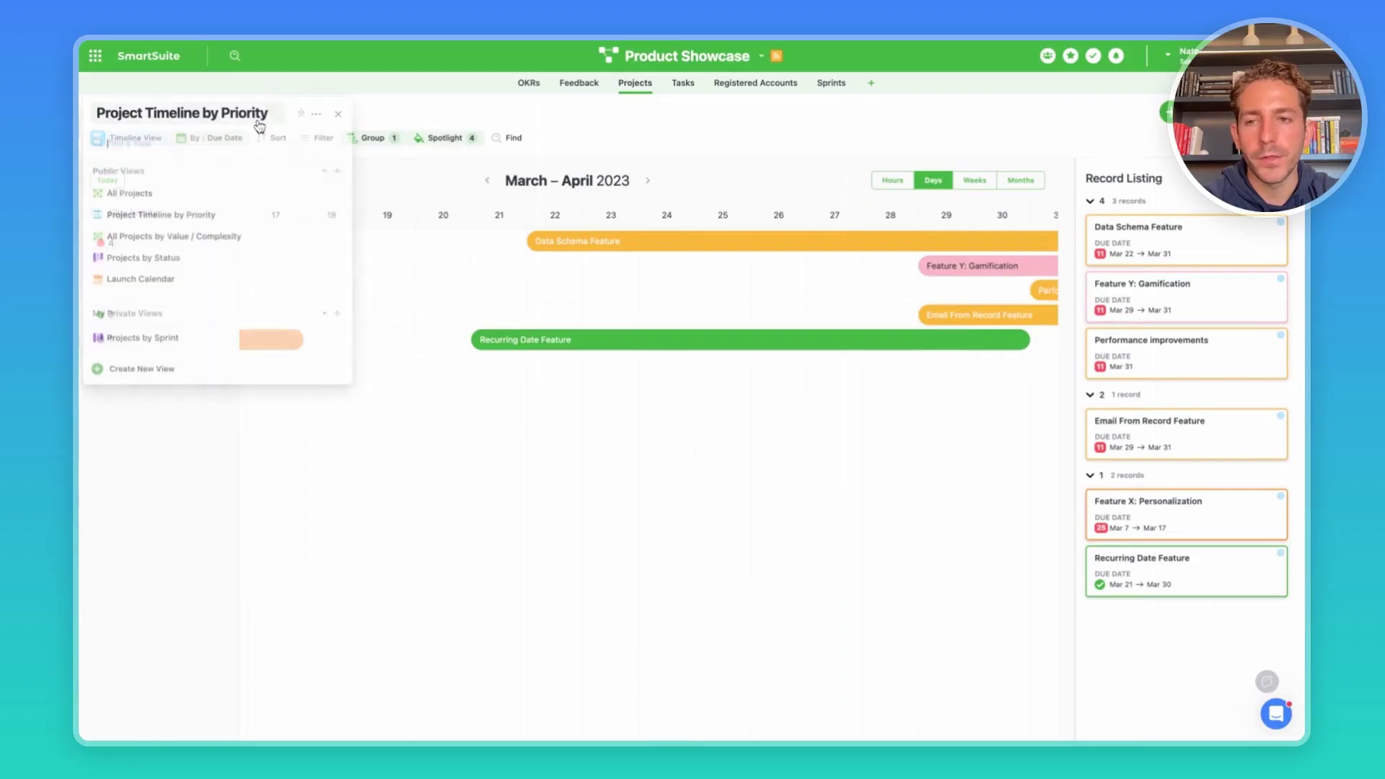
- Switch to Launch Calendar and add the Tasks Calendar View as an extra calendar next to Due Date
click(259, 116)
click(216, 276)
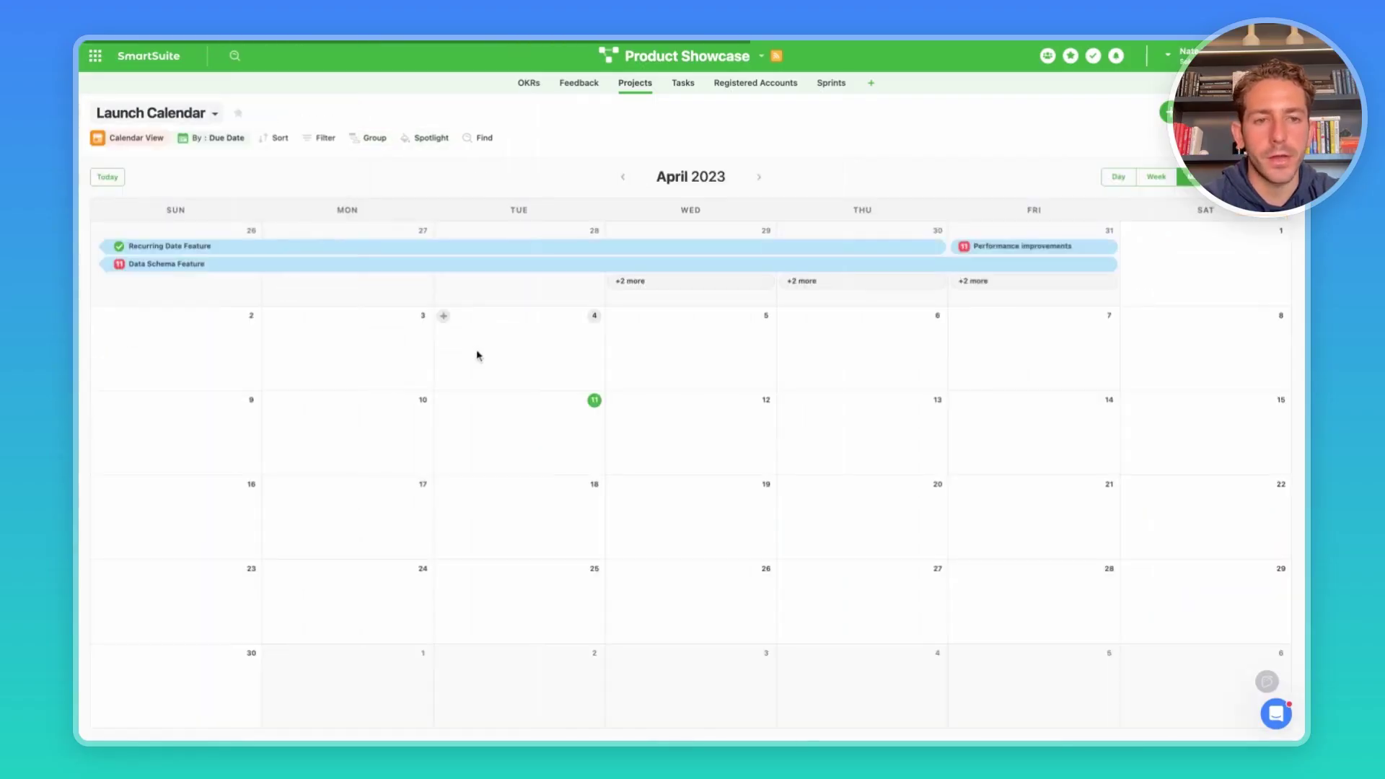
click(211, 138)
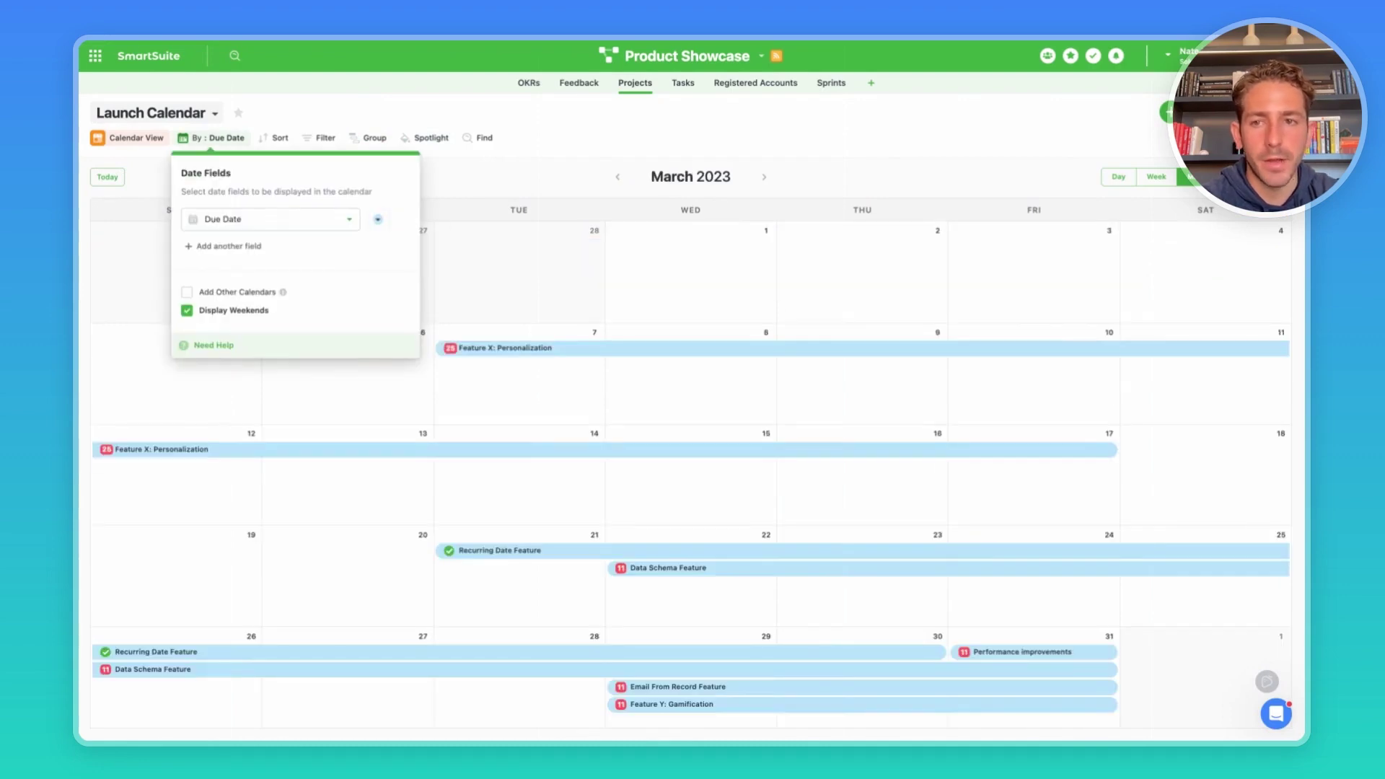
click(222, 292)
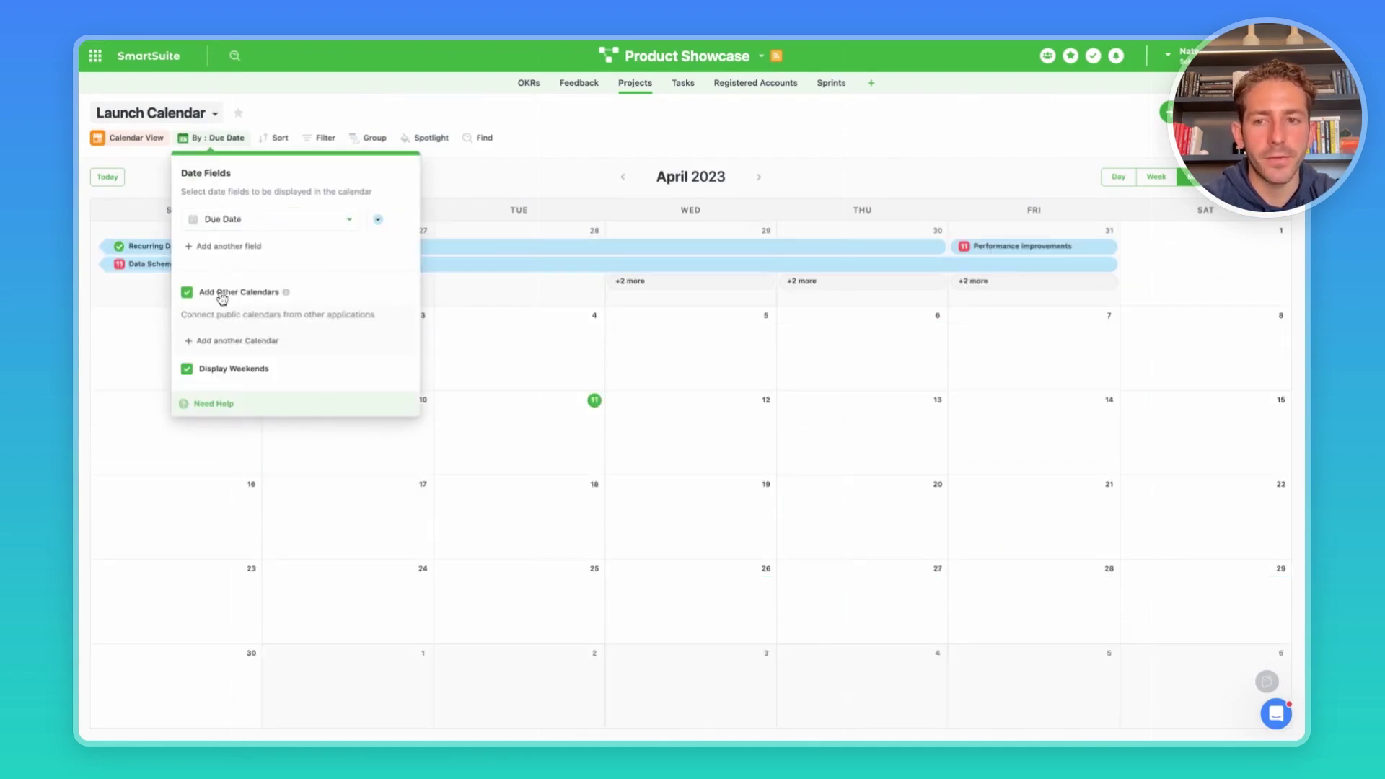
click(222, 340)
click(223, 339)
click(229, 381)
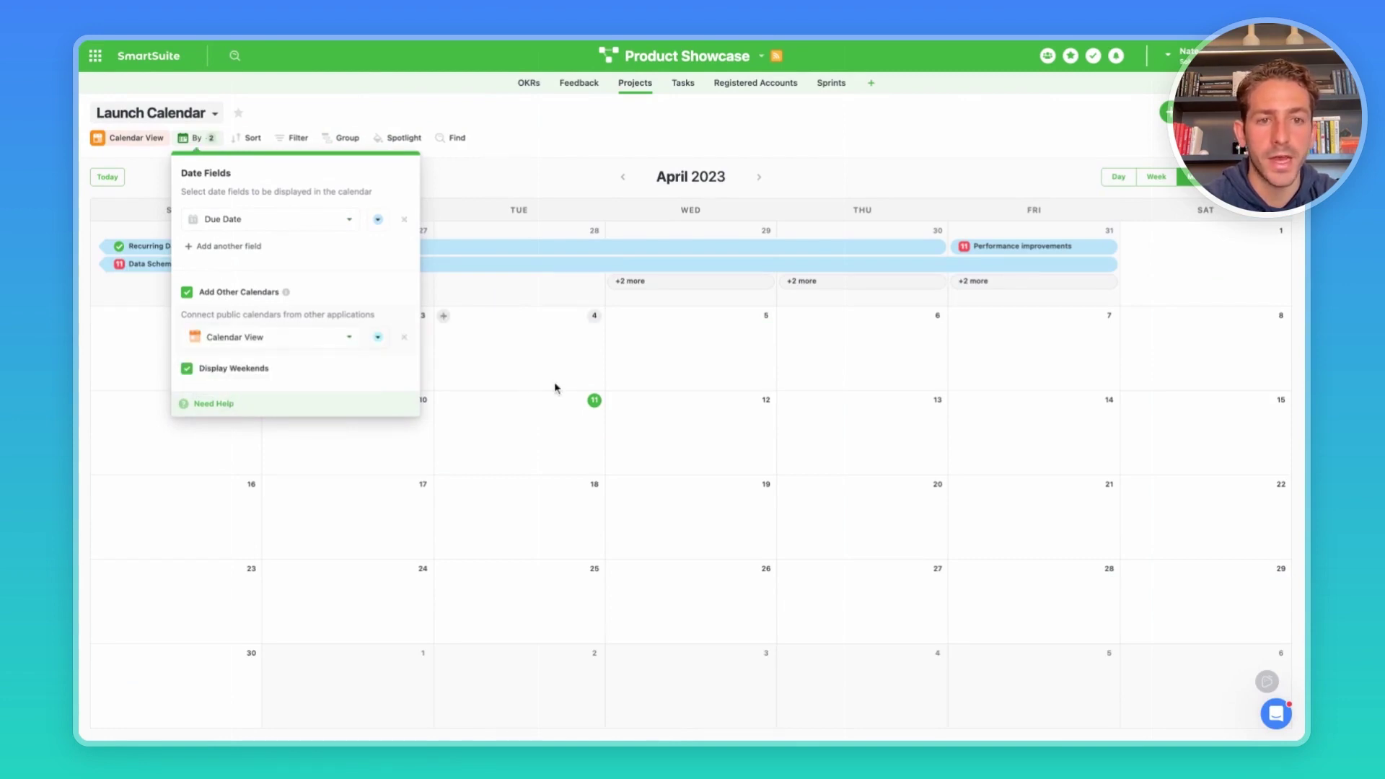
click(560, 386)
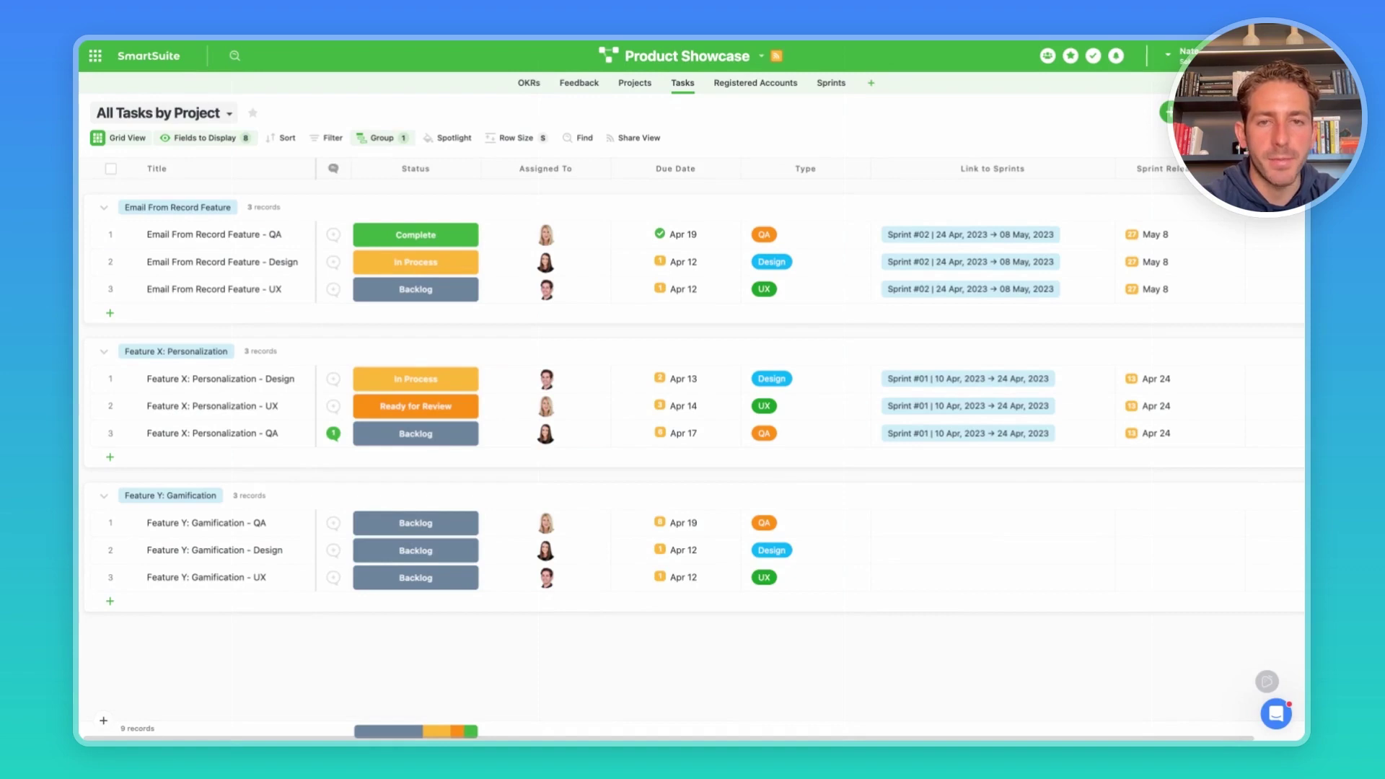
- In the All Projects grid, tick Create Tasks for Performance improvements to generate its QA, Design and UX tasks
click(636, 84)
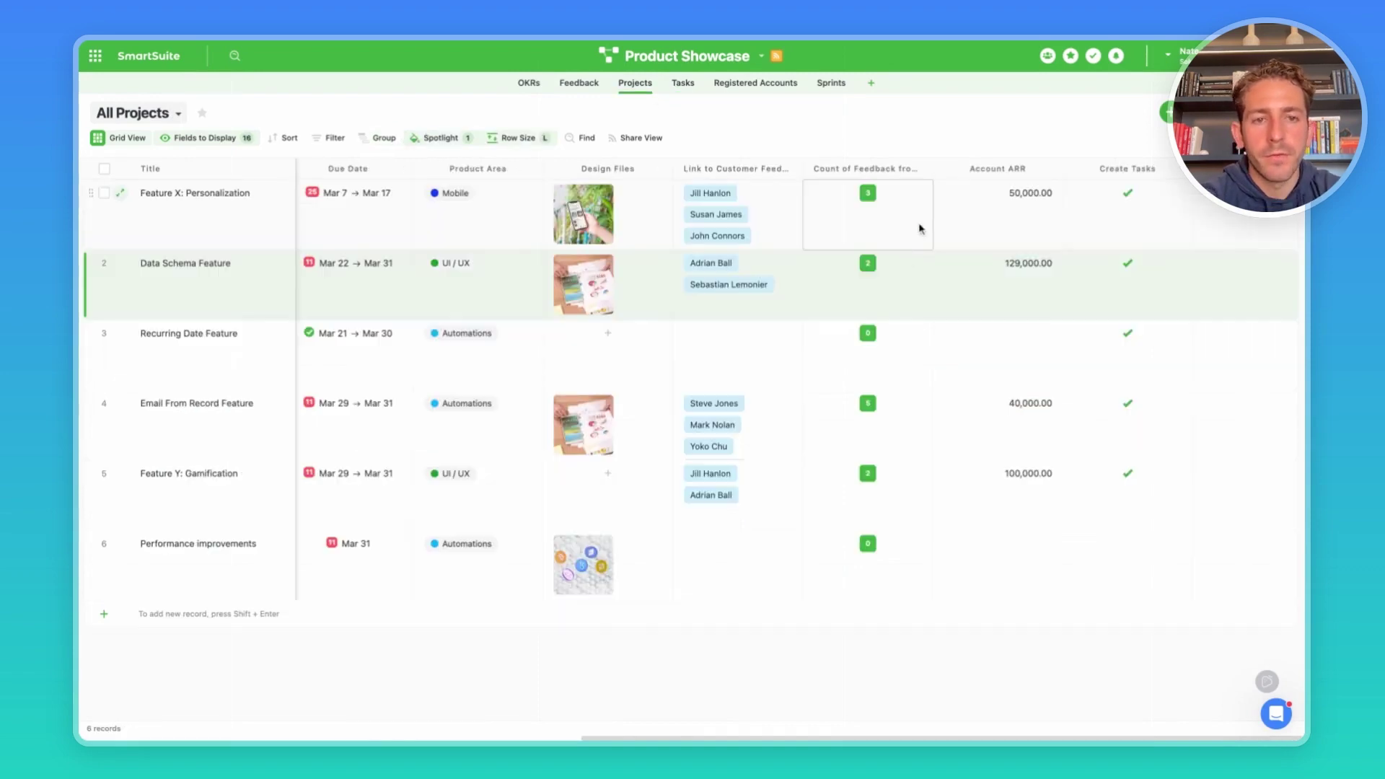
scroll(902, 272, left, 8)
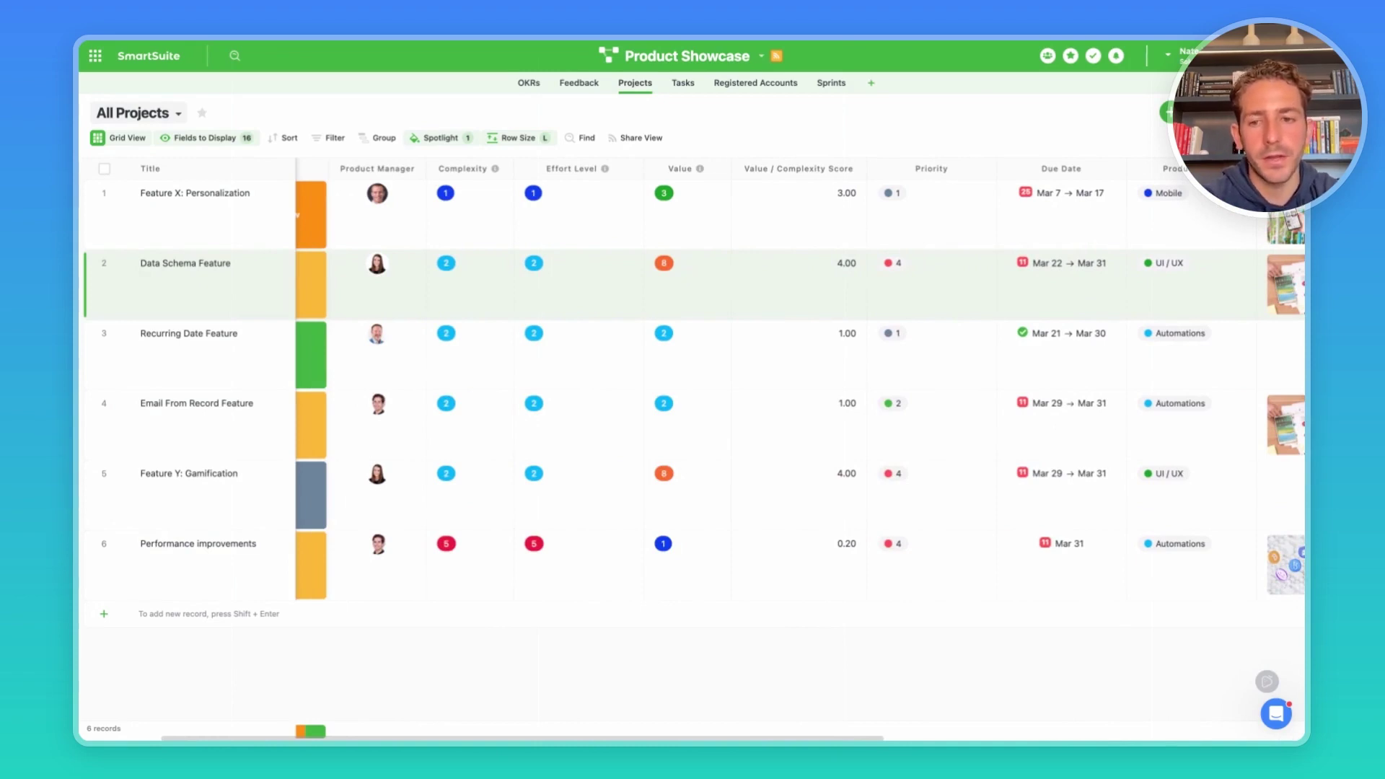
scroll(1131, 566, right, 10)
click(1130, 552)
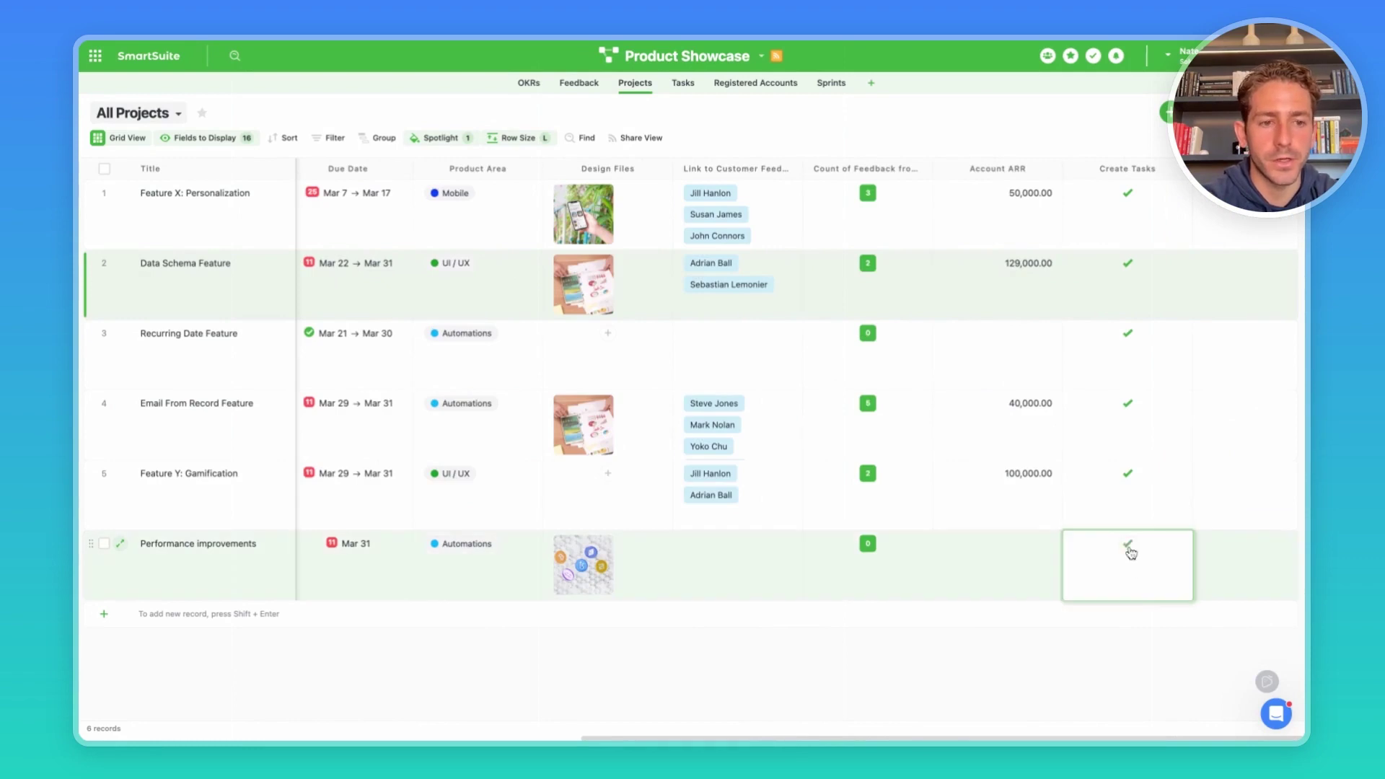
click(1086, 157)
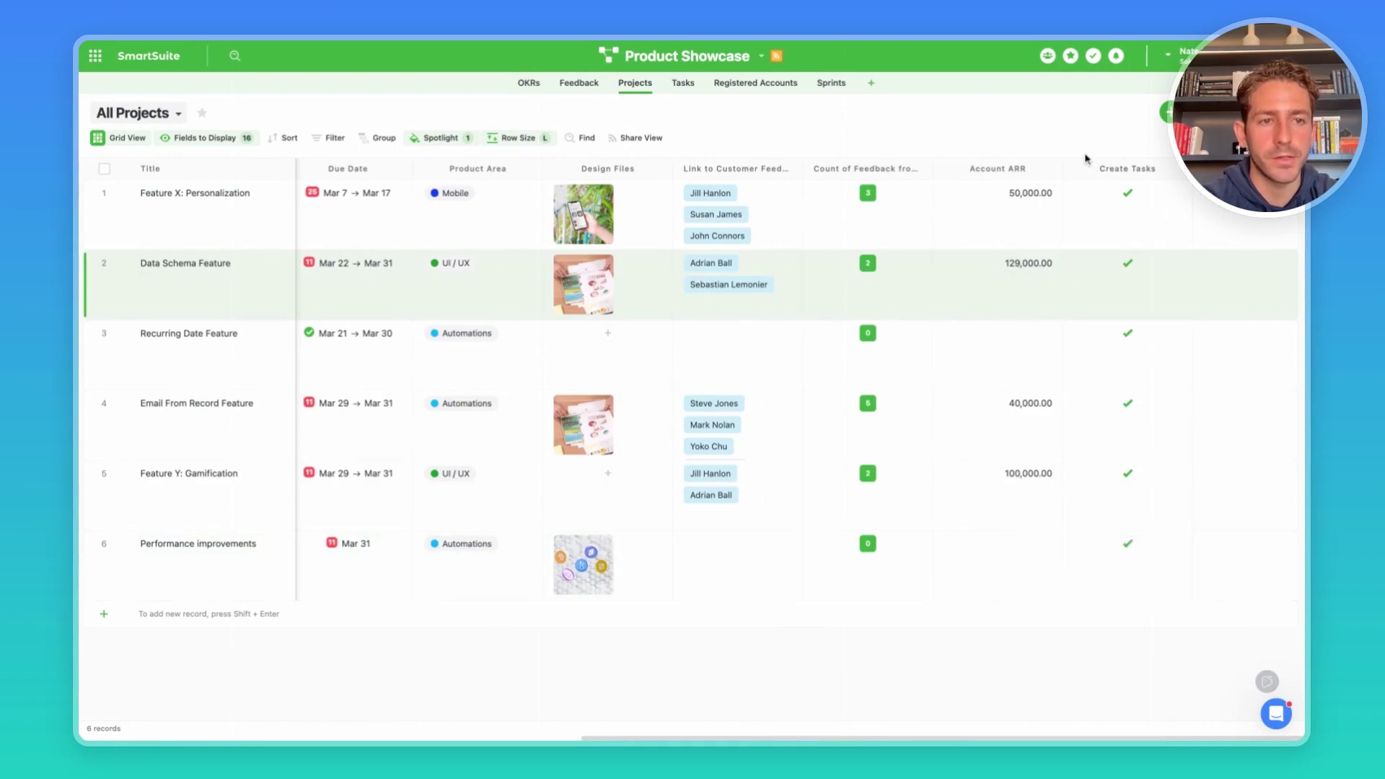
click(683, 84)
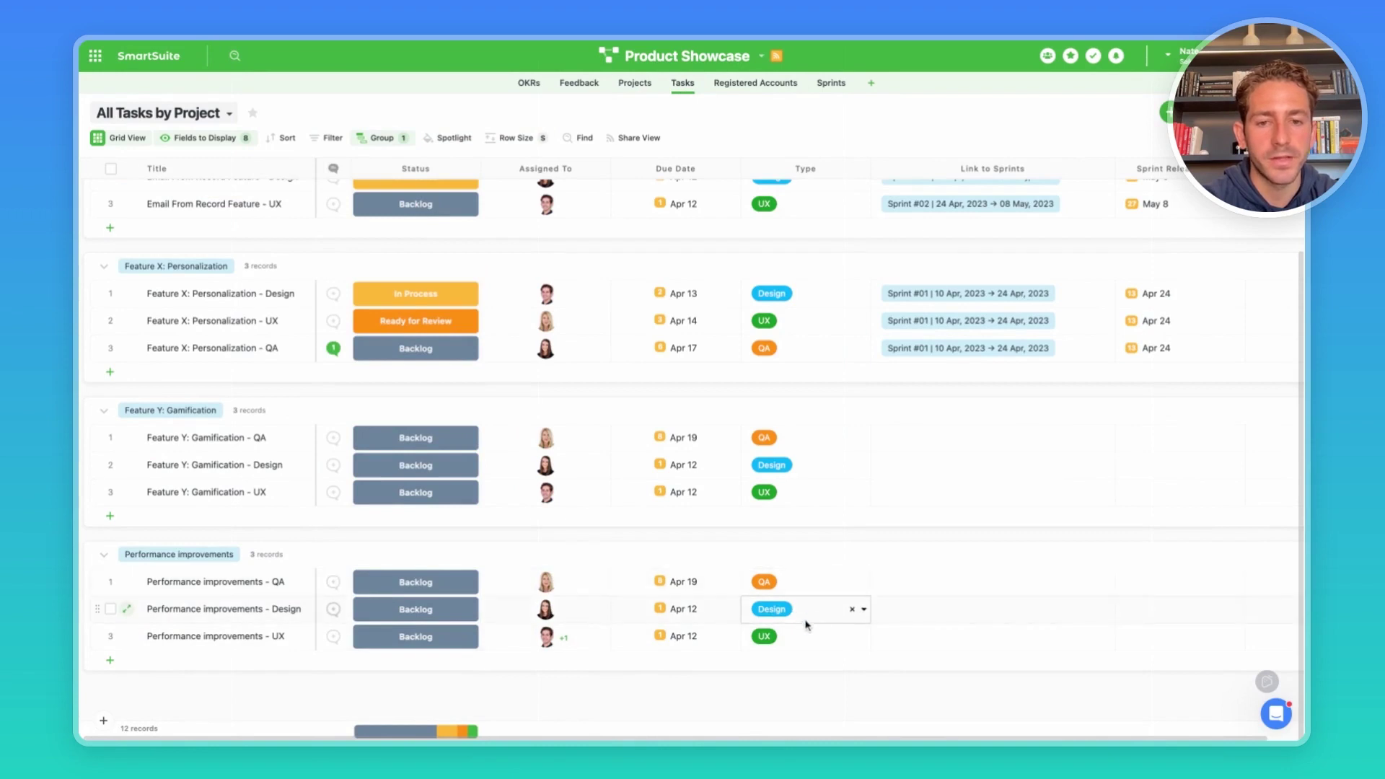
- Link the QA task to Sprint #01 and fill that sprint down to the Design and UX tasks
click(965, 582)
click(967, 590)
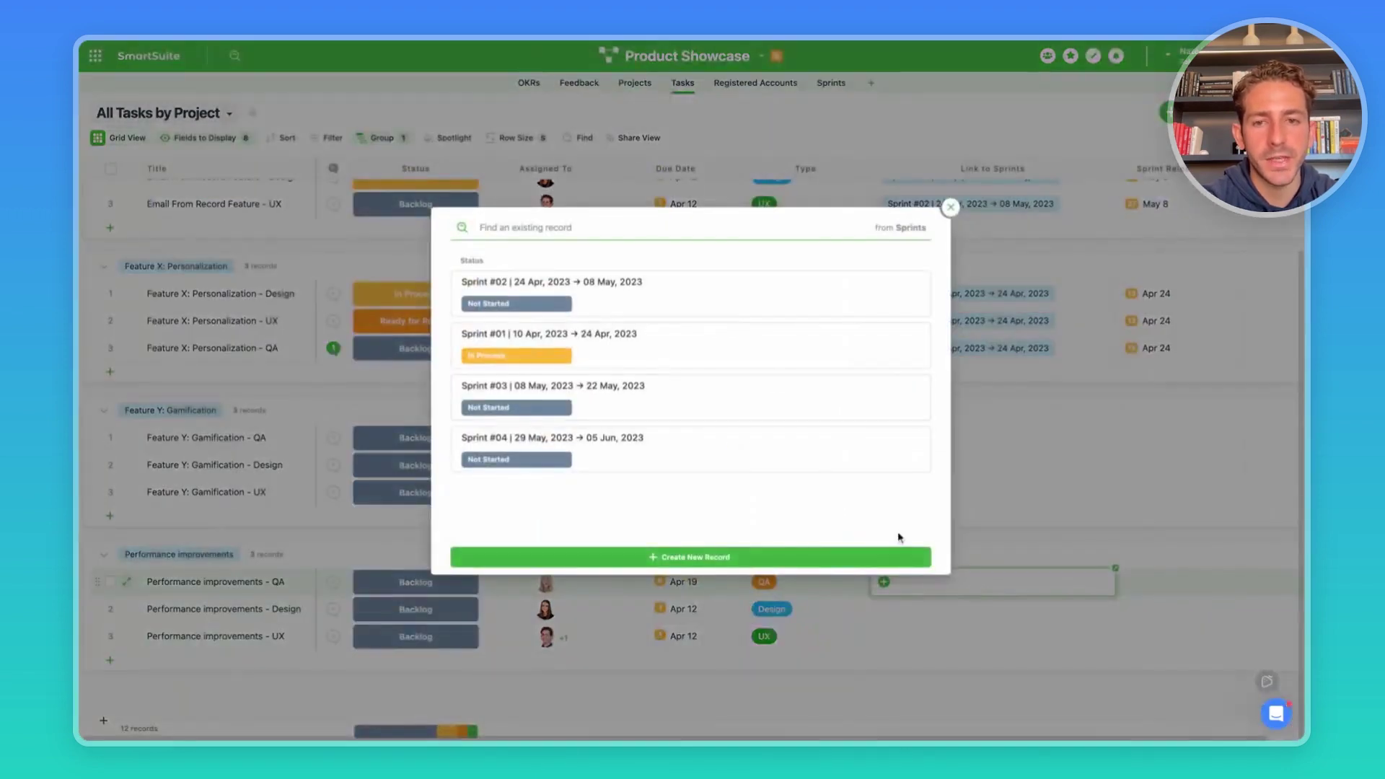
click(781, 349)
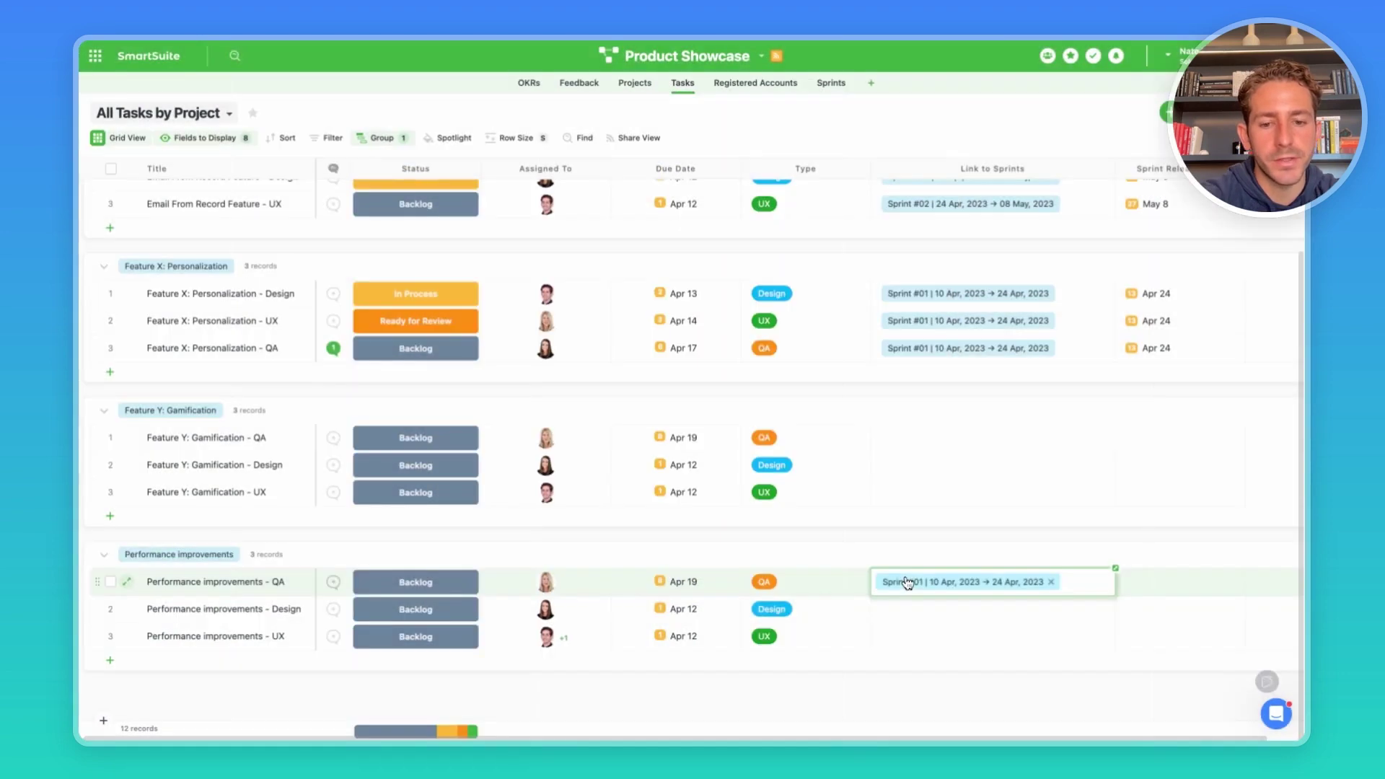
drag(940, 624, 943, 680)
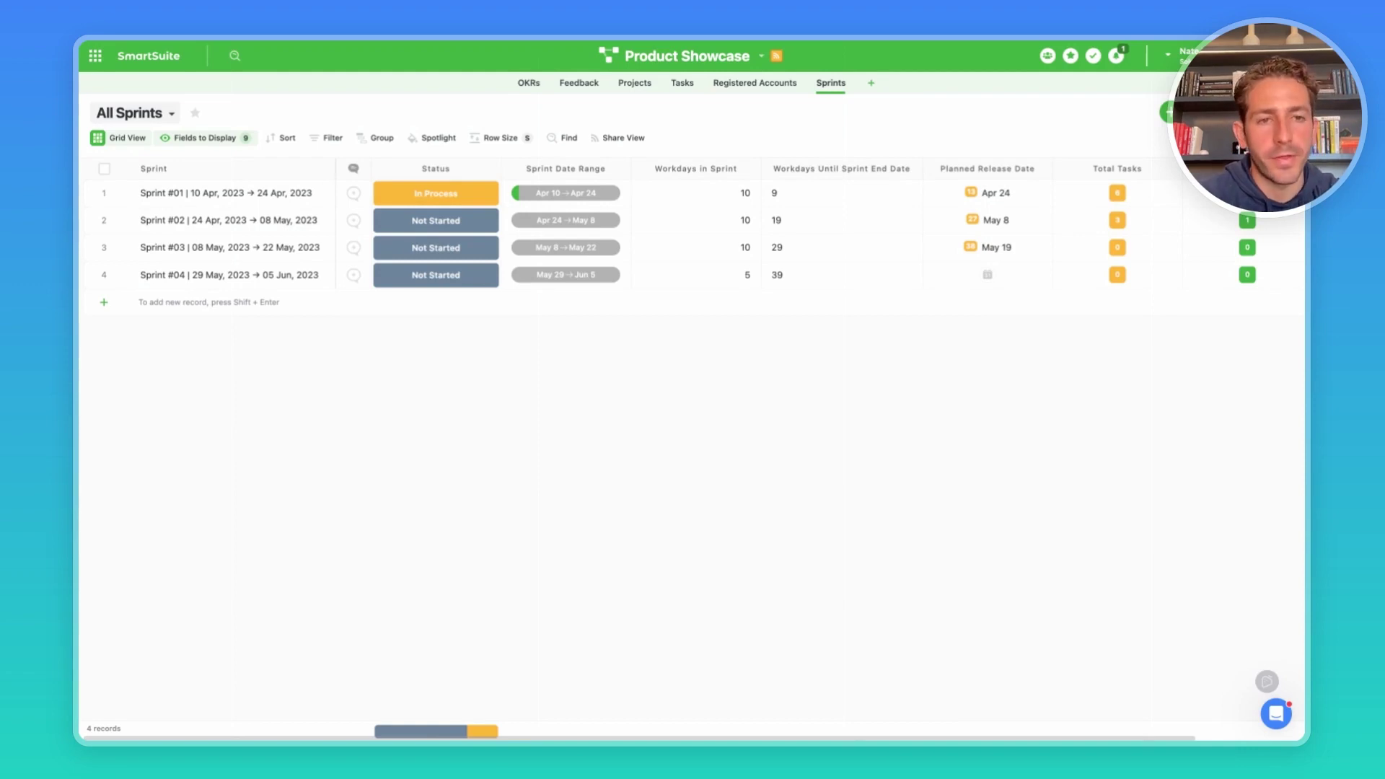
- Switch the Tasks table to the Sprint Planning view, showing the task-status donut chart
scroll(967, 166, right, 3)
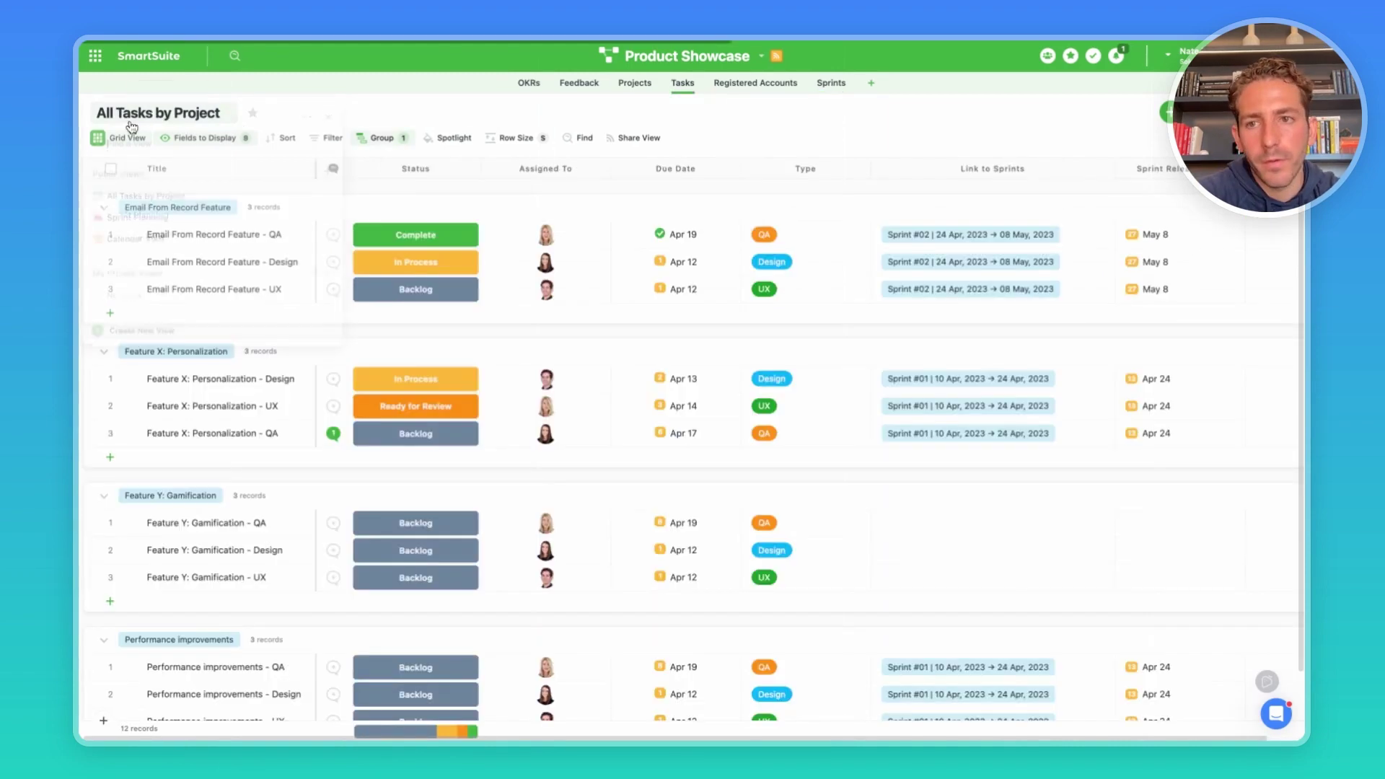
click(134, 116)
click(137, 212)
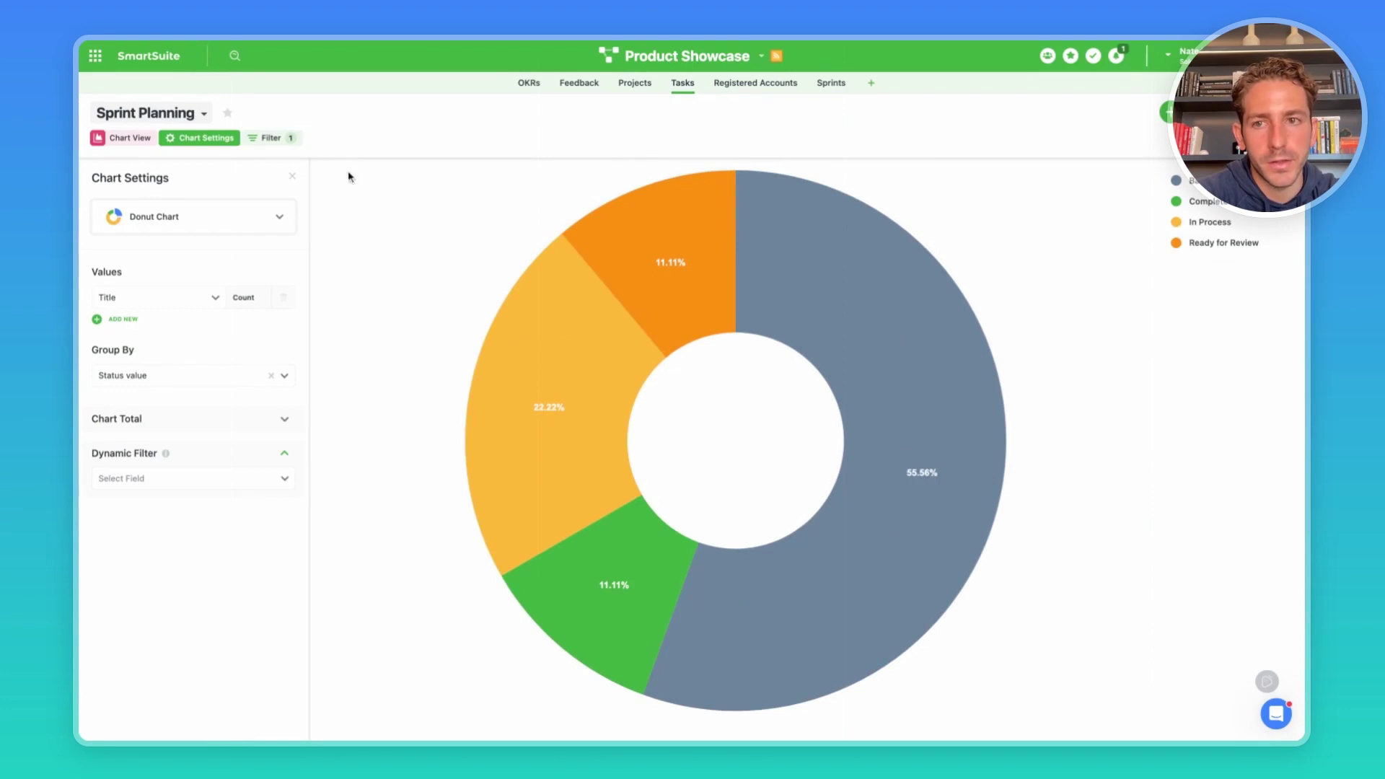
- Confirm the chart filter limits Link to Sprints to Sprint #01, then list the Backlog slice's four tasks
click(287, 146)
click(606, 182)
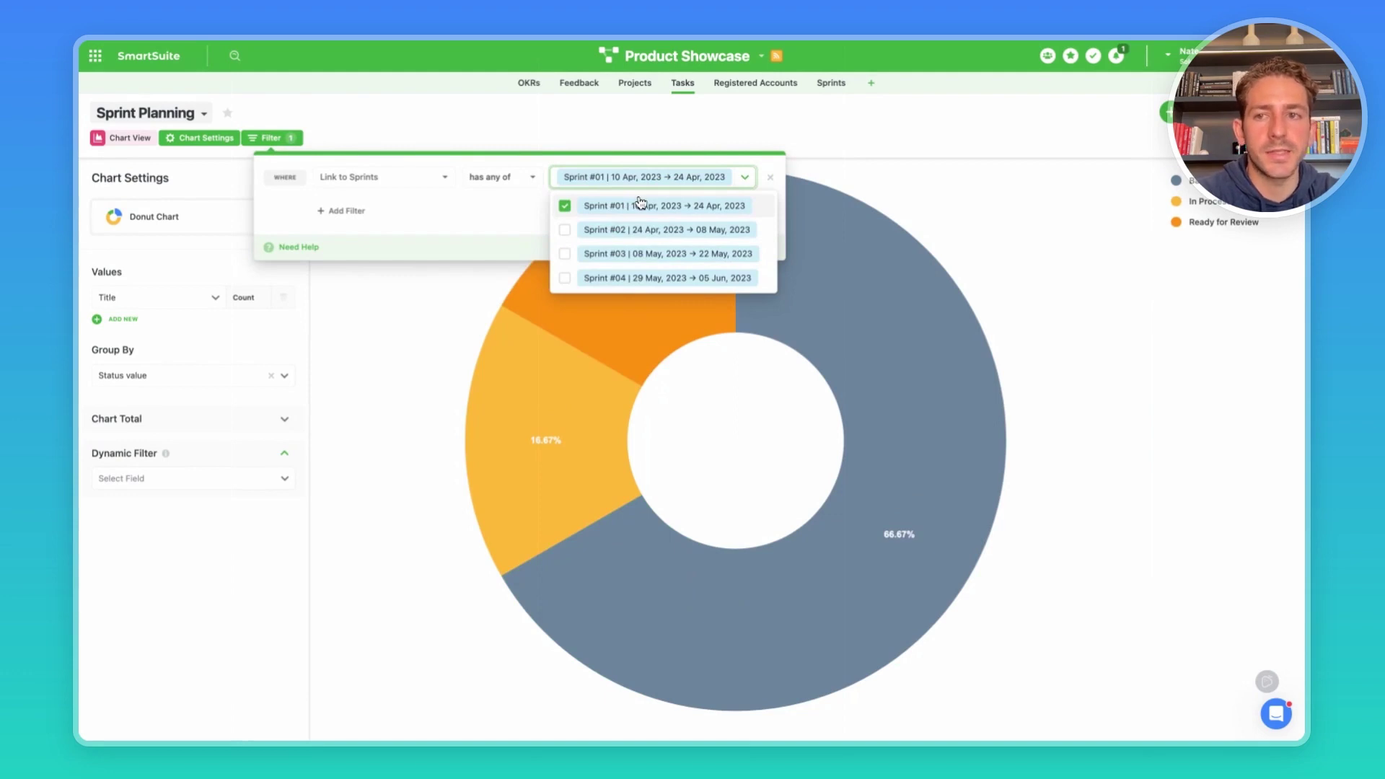
click(846, 145)
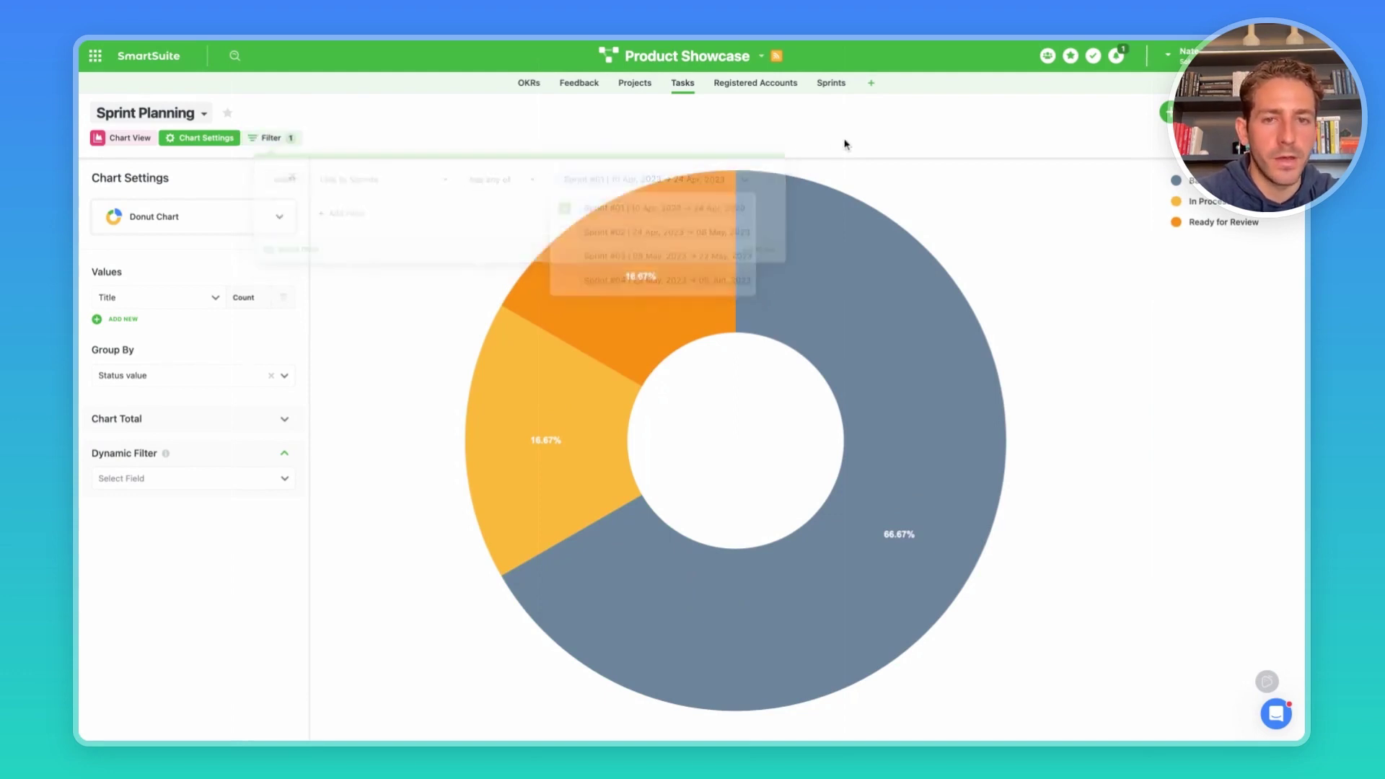
click(818, 260)
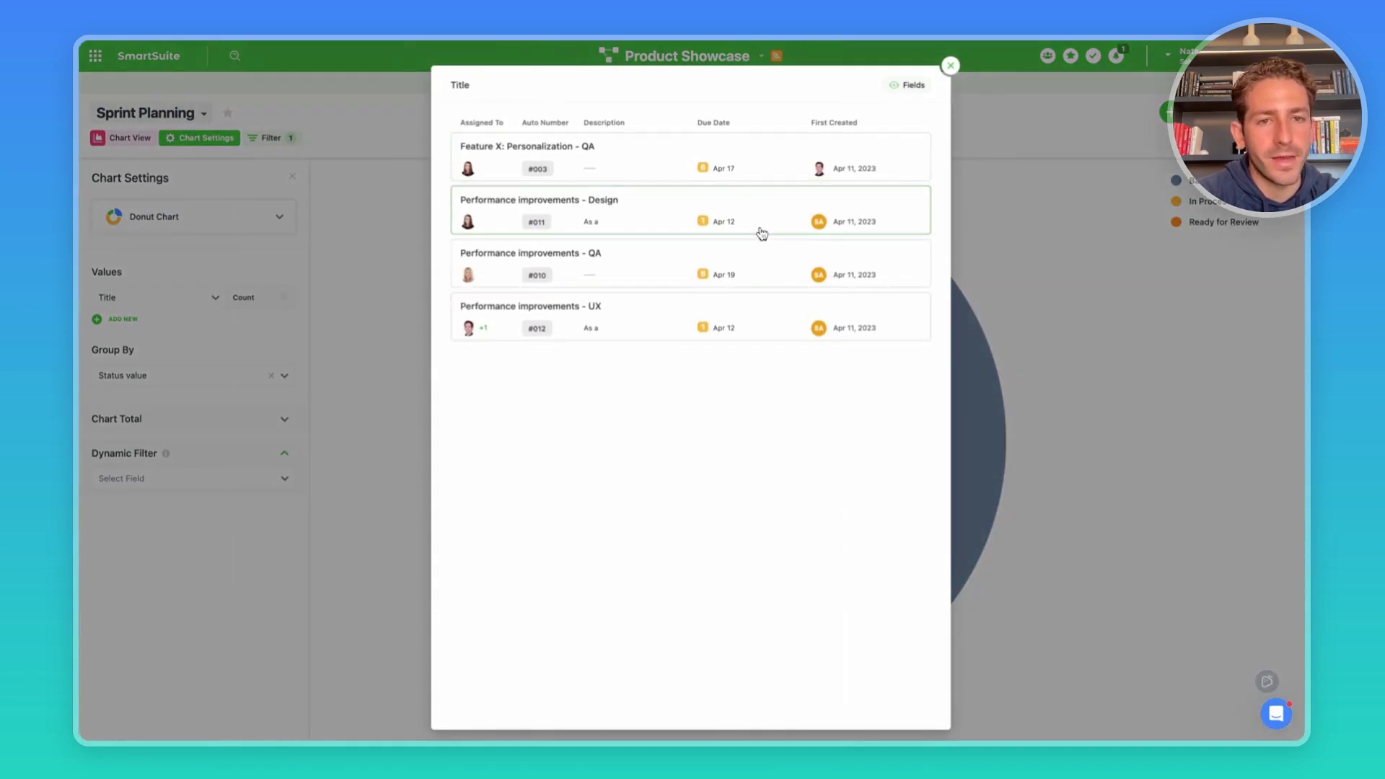
- Open the Feature X: Personalization - QA task and show its Communication Center comments and emails
click(794, 174)
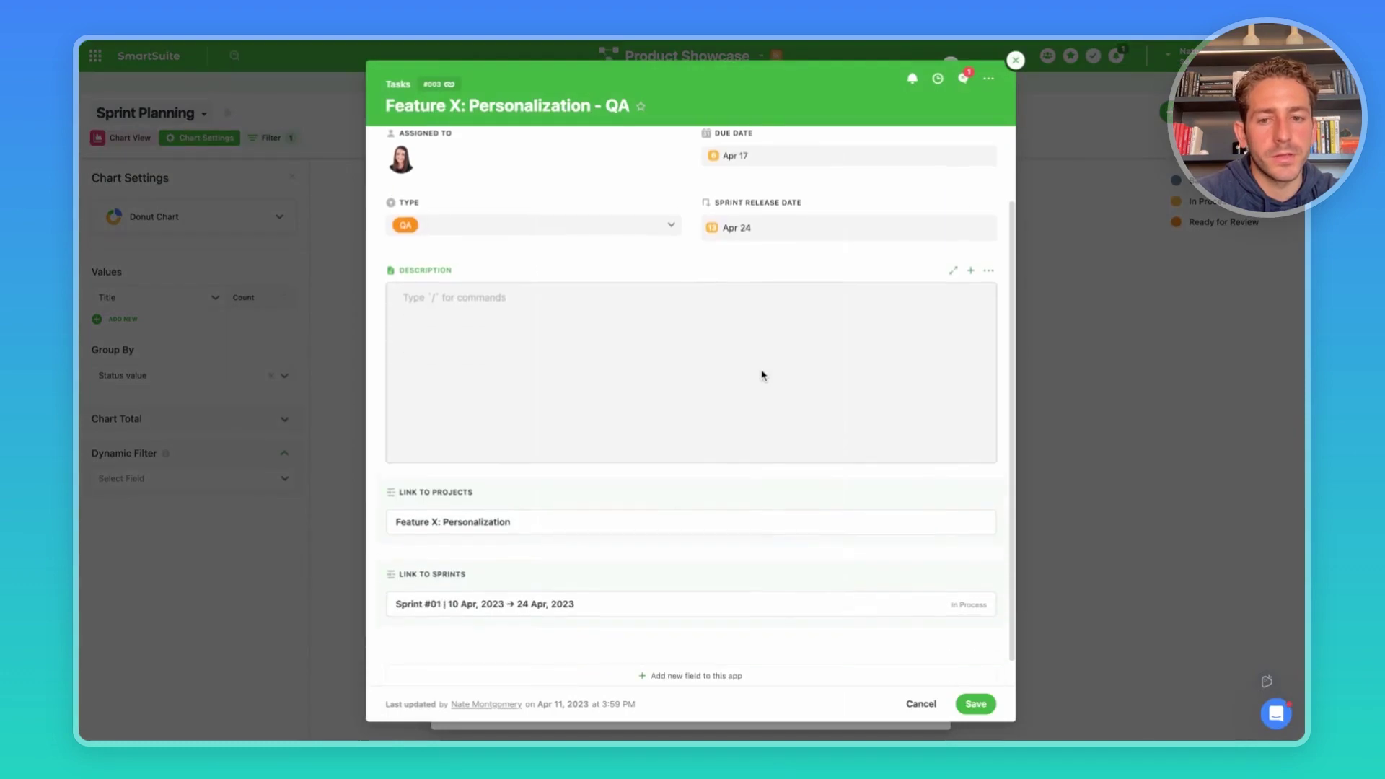
click(962, 78)
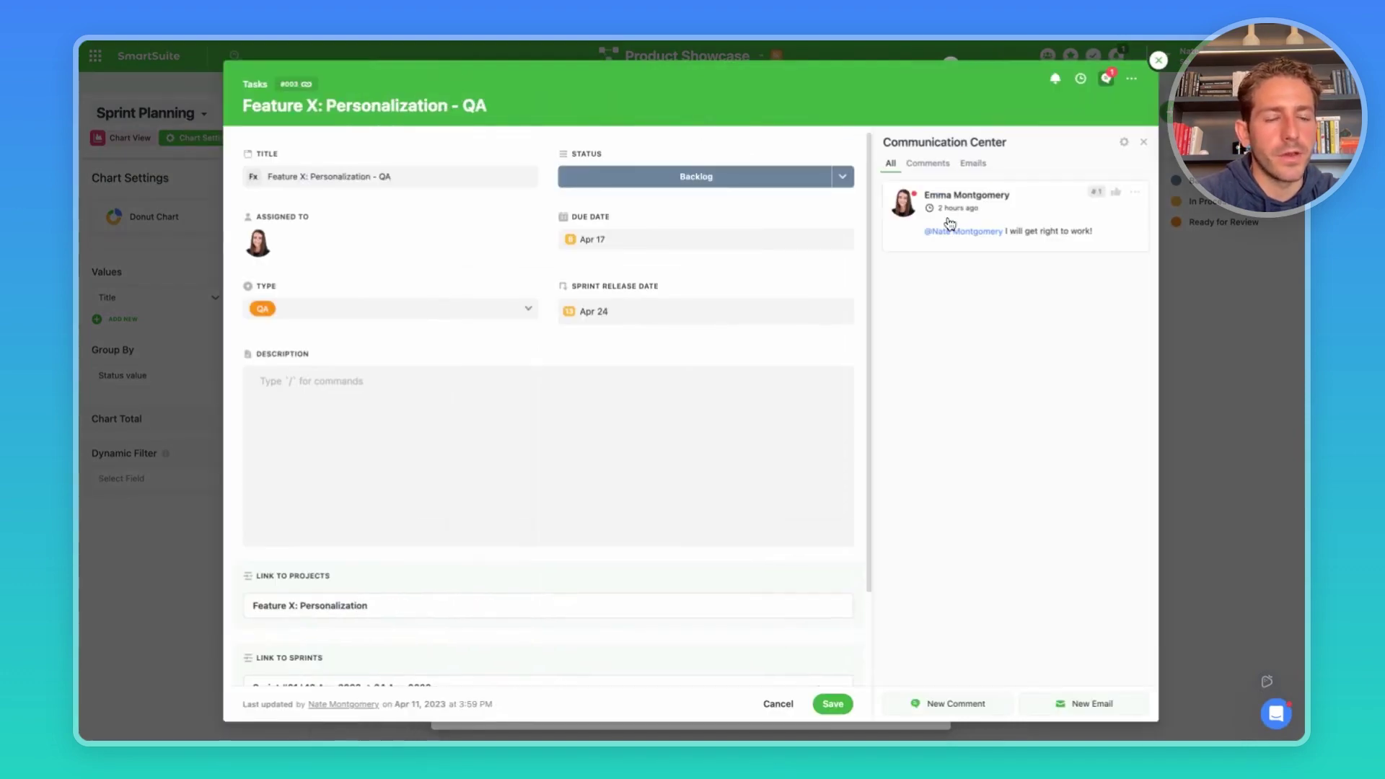